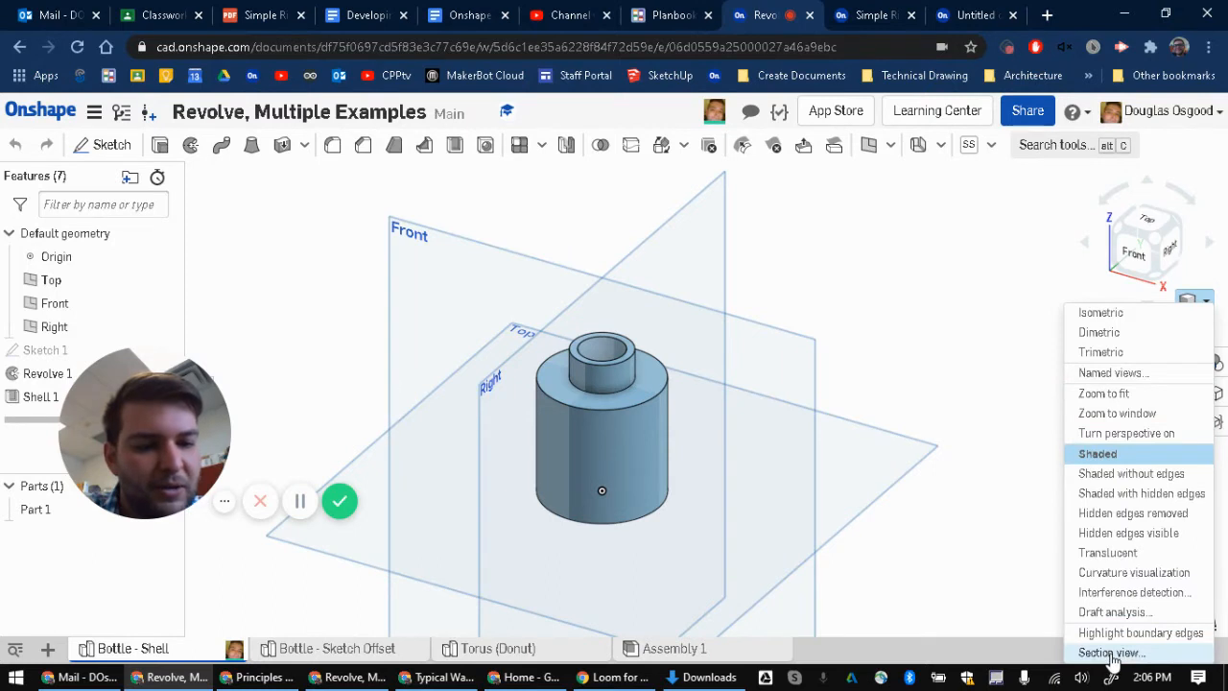
- Apply a section view through the axis of the shelled bottle using its outer cylindrical face, and inspect the hollow interior
{"action": "left_click", "coordinate": [1110, 653]}
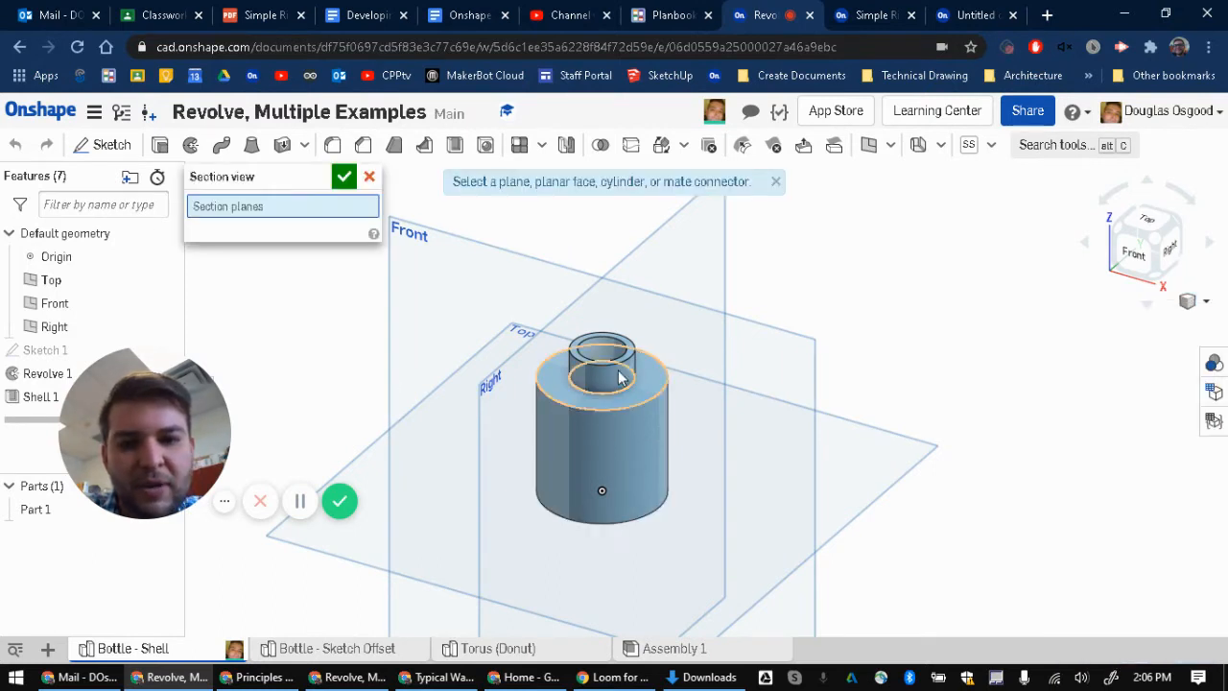
{"action": "left_click", "coordinate": [639, 417]}
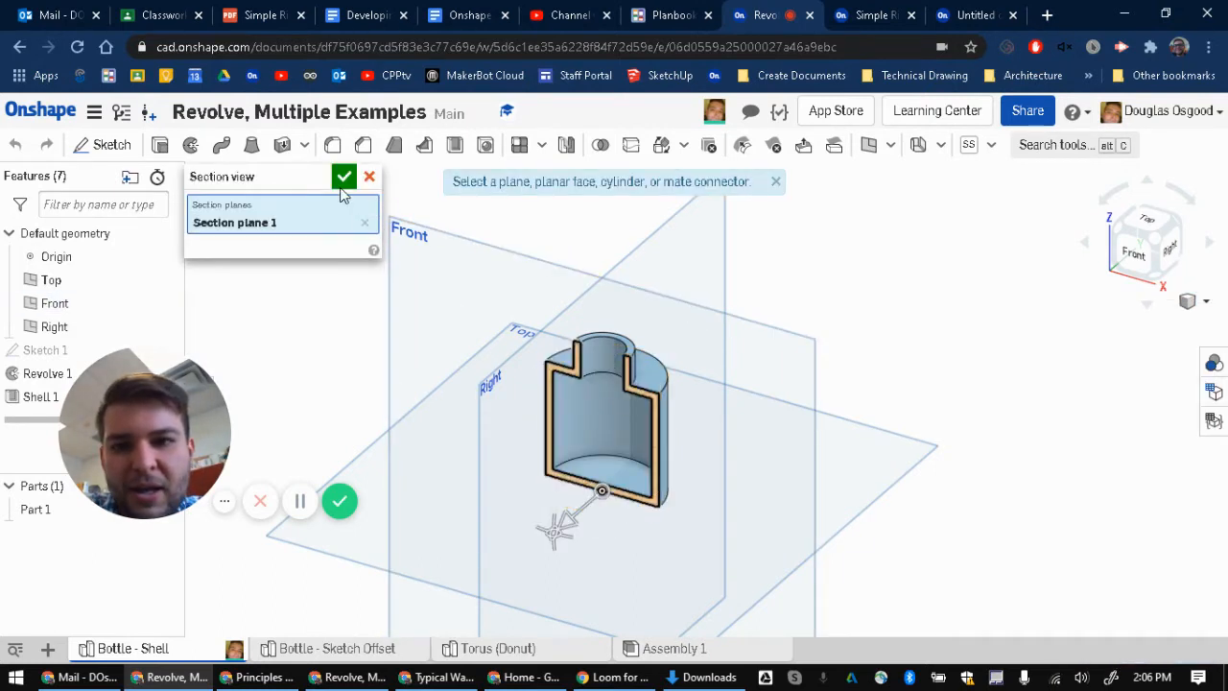
{"action": "left_click", "coordinate": [344, 176]}
{"action": "scroll", "coordinate": [667, 459], "scroll_direction": "down", "scroll_amount": 5}
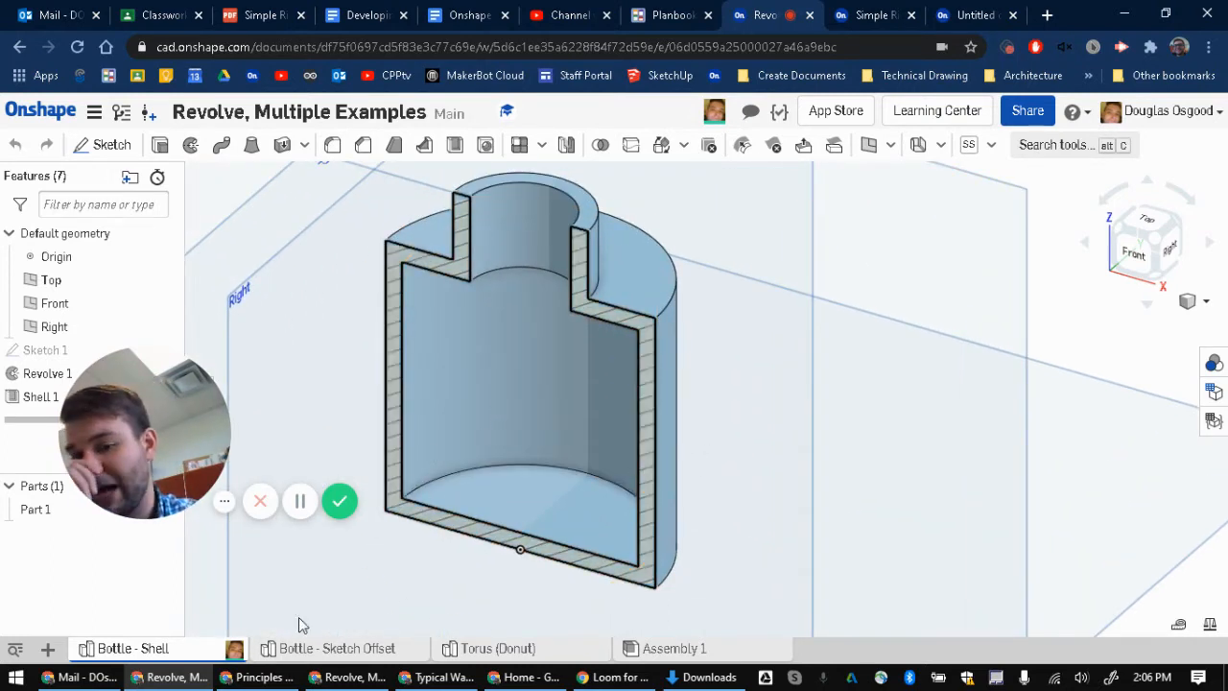
- View the models in the Bottle - Sketch Offset and Torus (Donut) part studios
{"action": "left_click", "coordinate": [294, 650]}
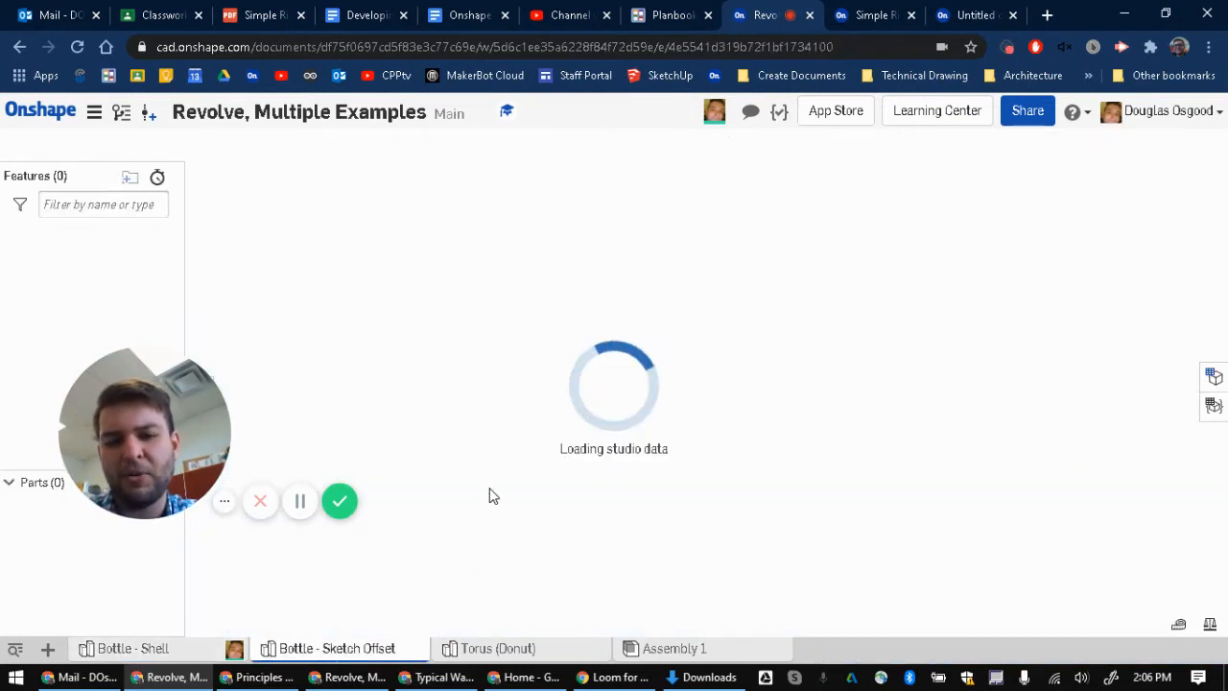
{"action": "scroll", "coordinate": [680, 466], "scroll_direction": "up", "scroll_amount": 5}
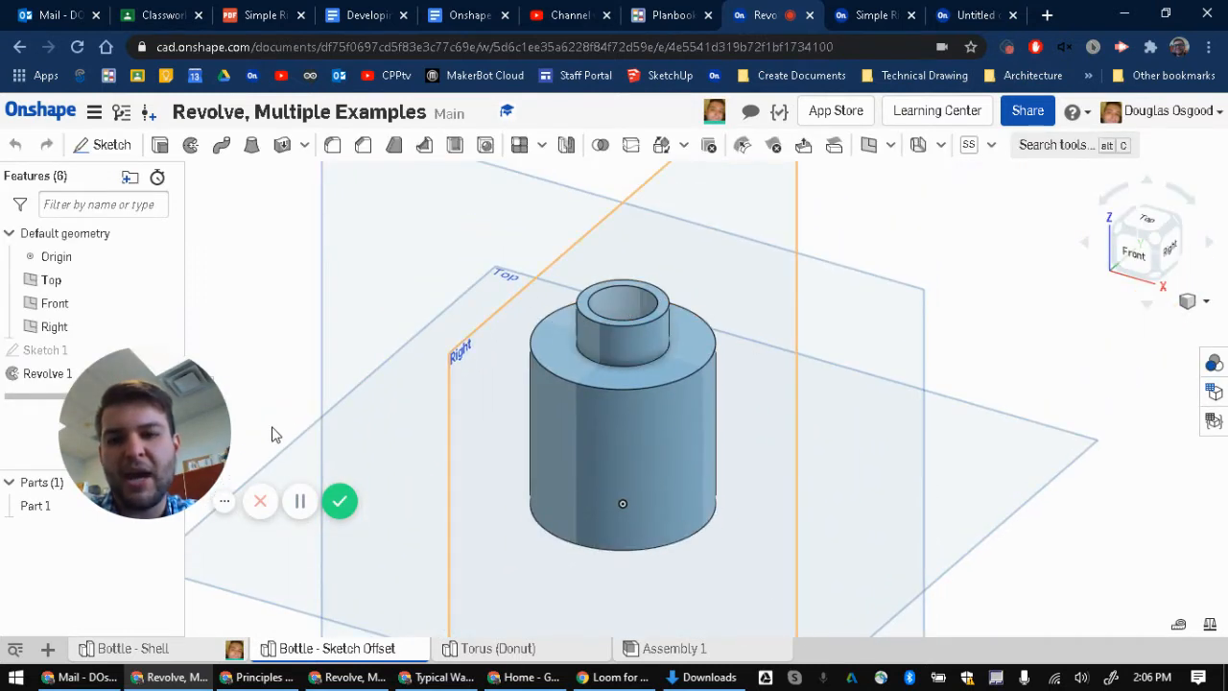
{"action": "left_click", "coordinate": [499, 651]}
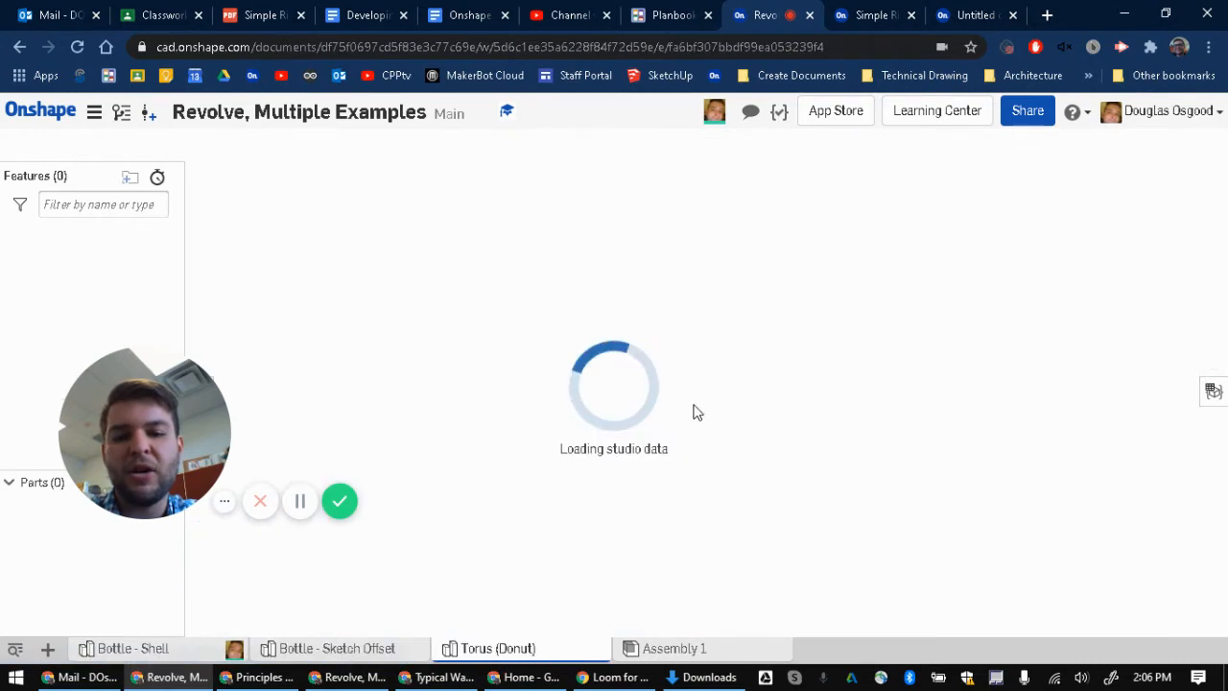
{"action": "scroll", "coordinate": [802, 390], "scroll_direction": "up", "scroll_amount": 3}
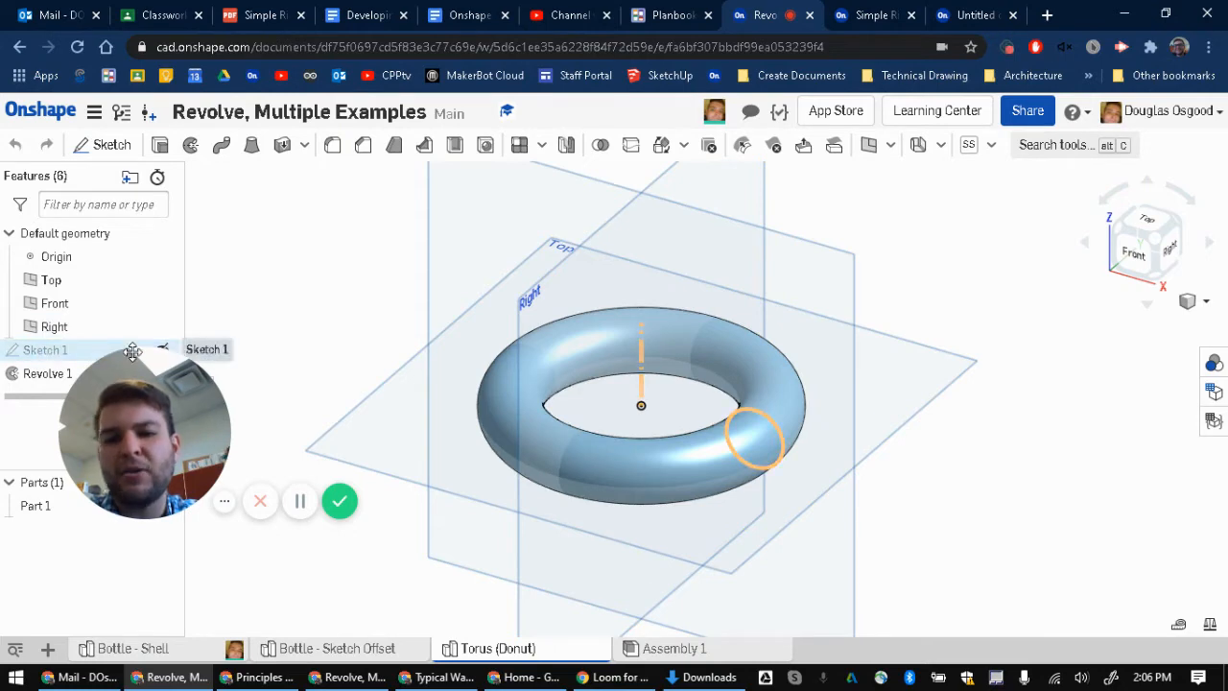
- Open the torus's Sketch 1 facing its sketch plane, review the circle profile and centre axis, and close the sketch
{"action": "left_click", "coordinate": [42, 352]}
{"action": "double_click", "coordinate": [696, 381]}
{"action": "key", "text": "n"}
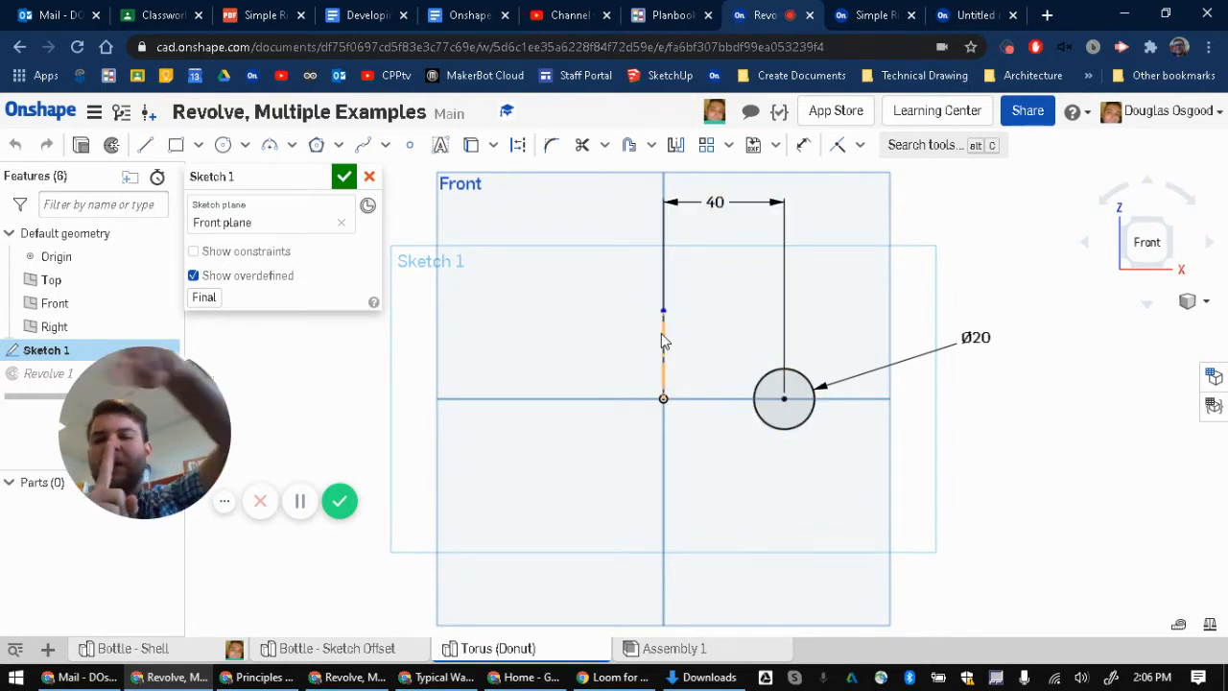
{"action": "left_click", "coordinate": [345, 180]}
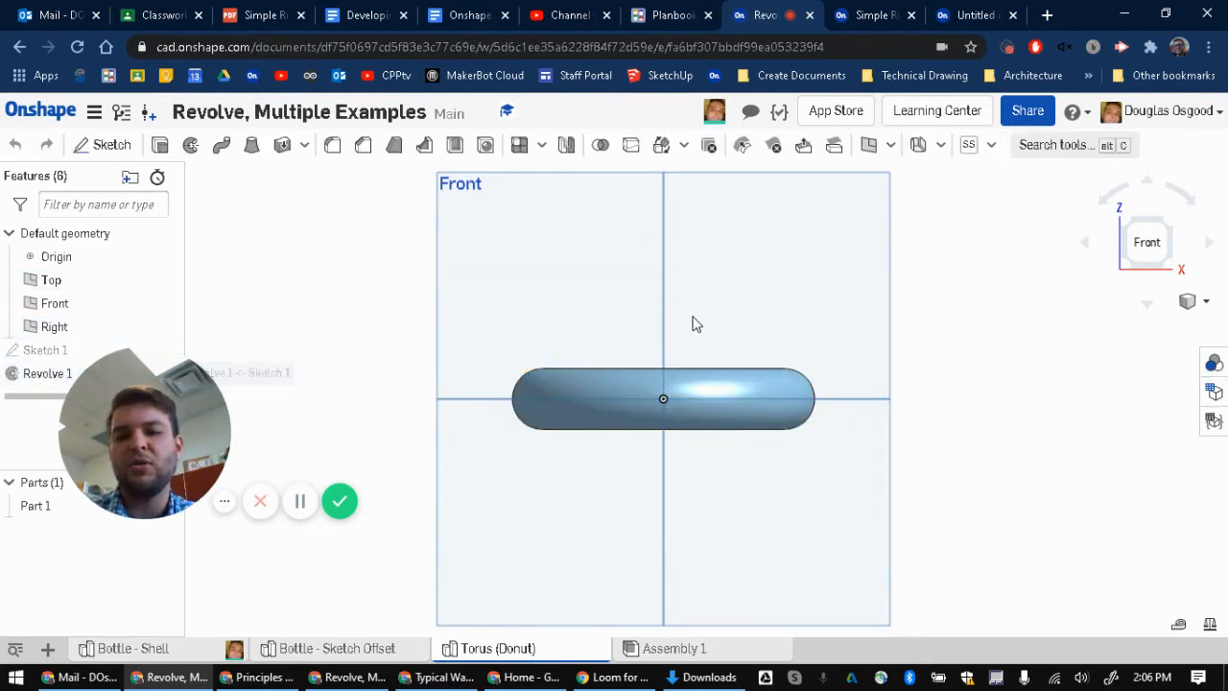
- Return to the Bottle - Shell part studio and open its Sketch 1 in the front view to review the profile
{"action": "left_click", "coordinate": [125, 649]}
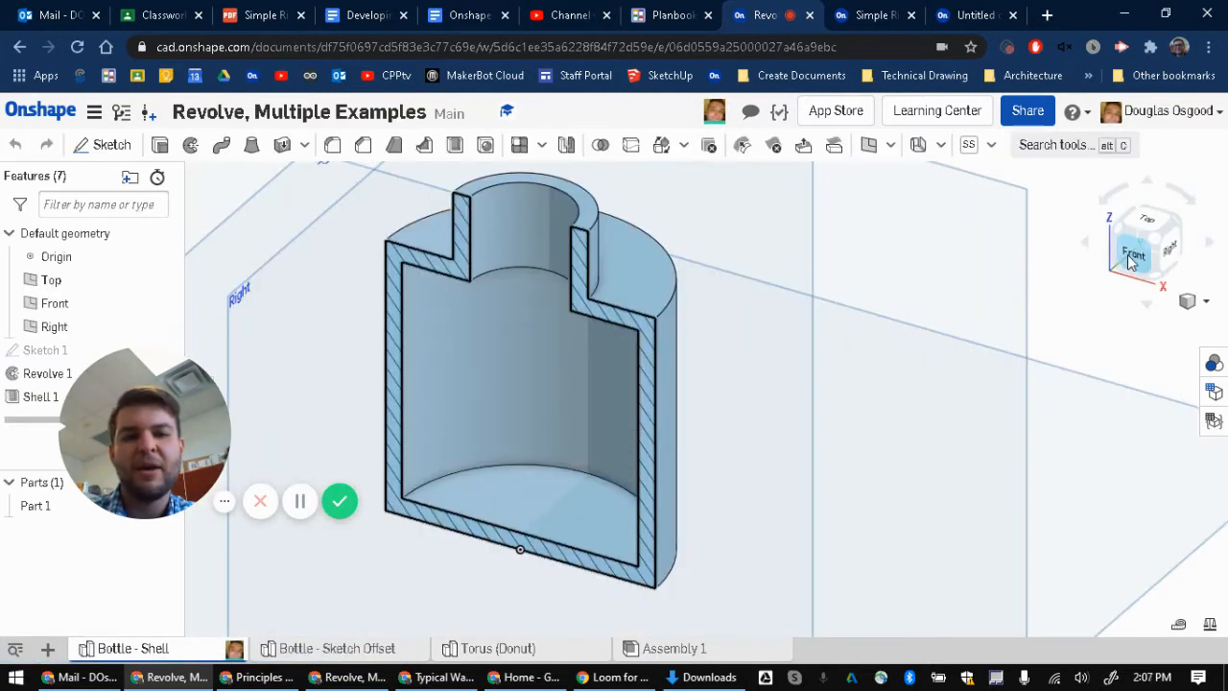
{"action": "left_click", "coordinate": [1133, 257]}
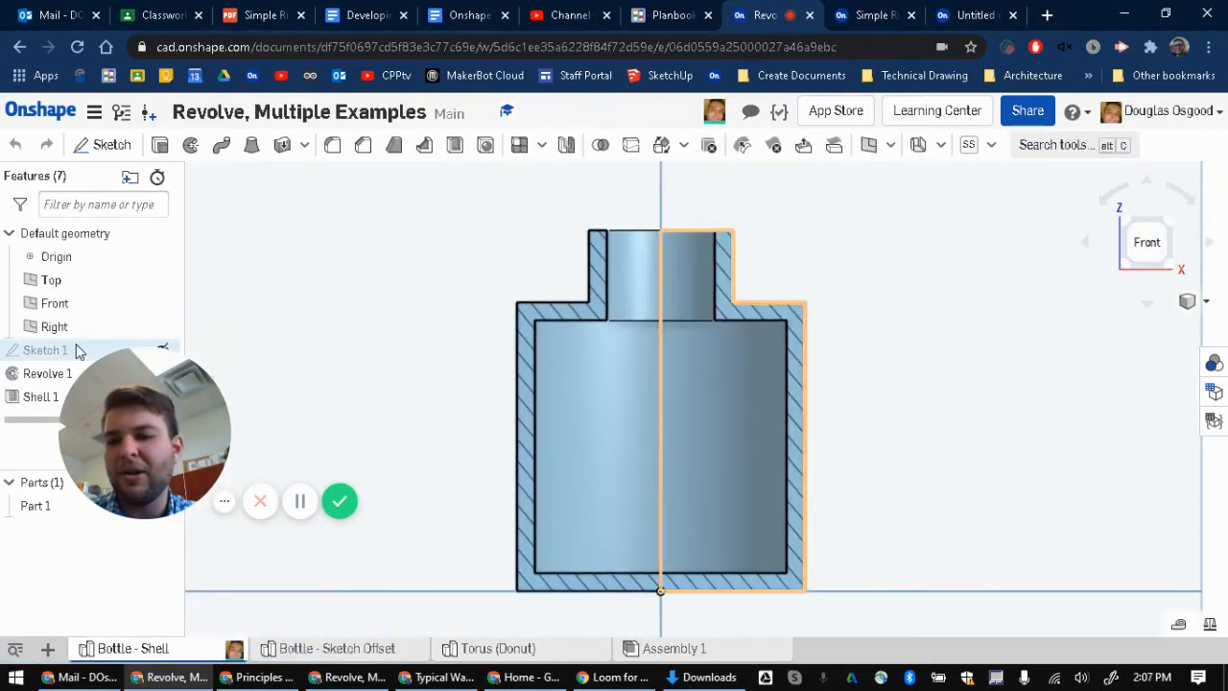
{"action": "double_click", "coordinate": [38, 348]}
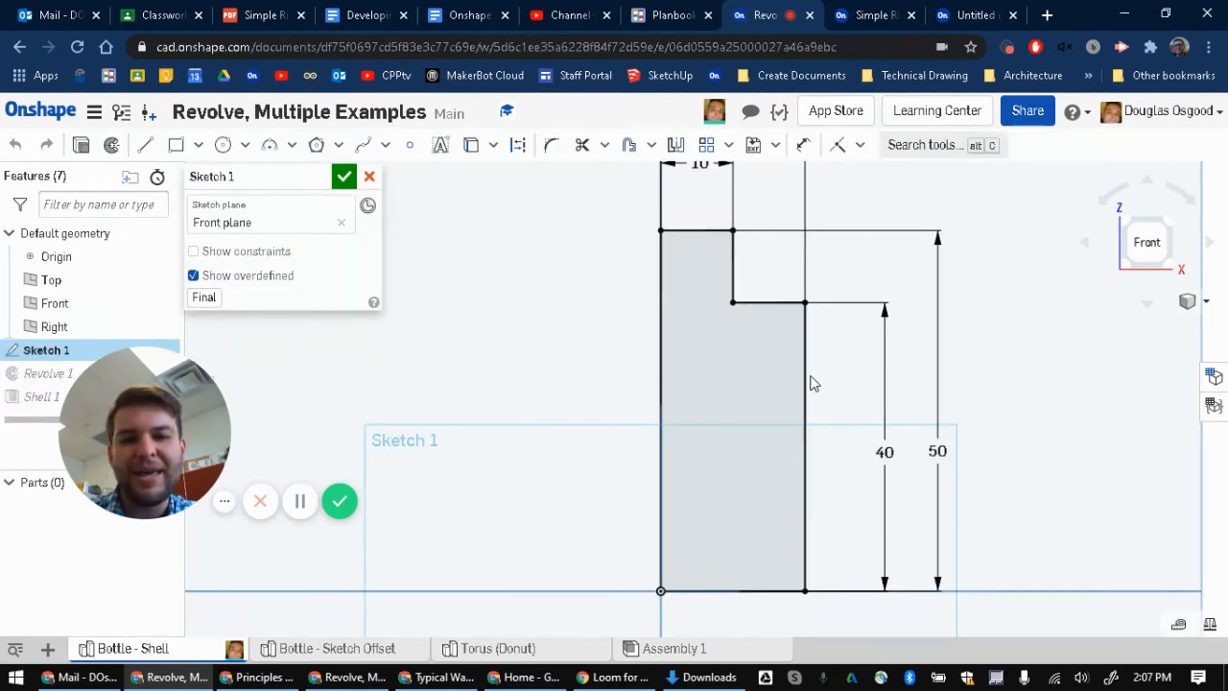
- Open Sketch 1 of the Bottle - Sketch Offset part studio in the front view to review the offset wall profile
{"action": "left_click", "coordinate": [324, 654]}
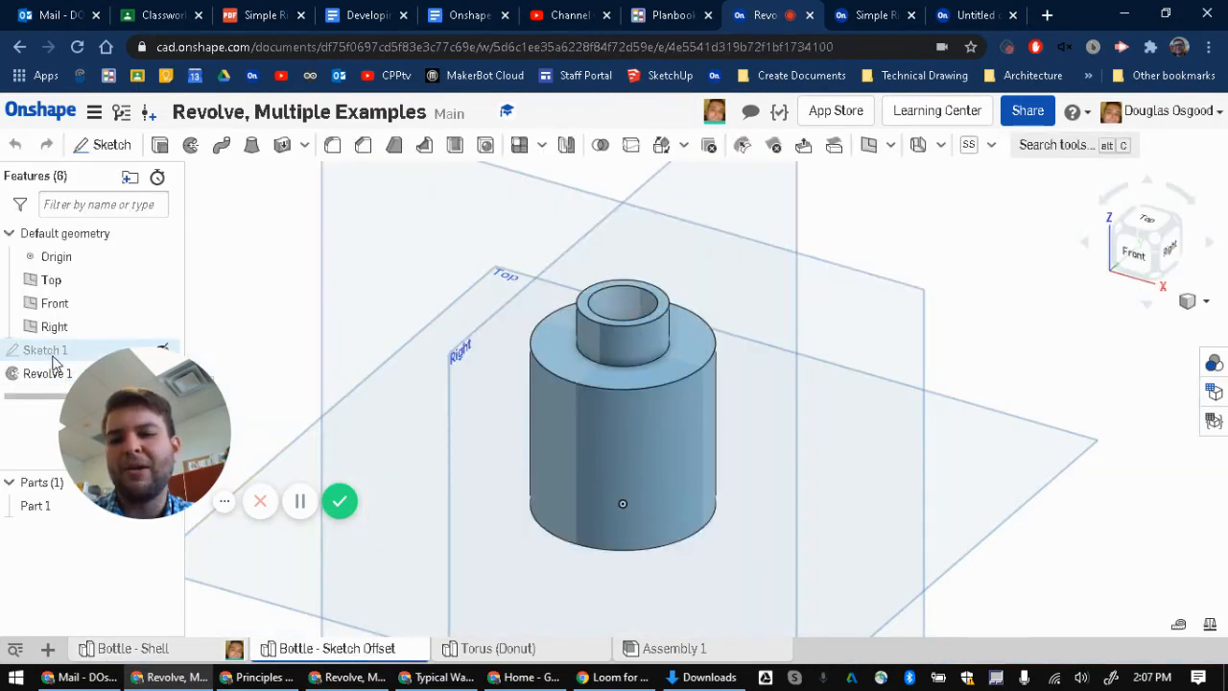
{"action": "double_click", "coordinate": [48, 352]}
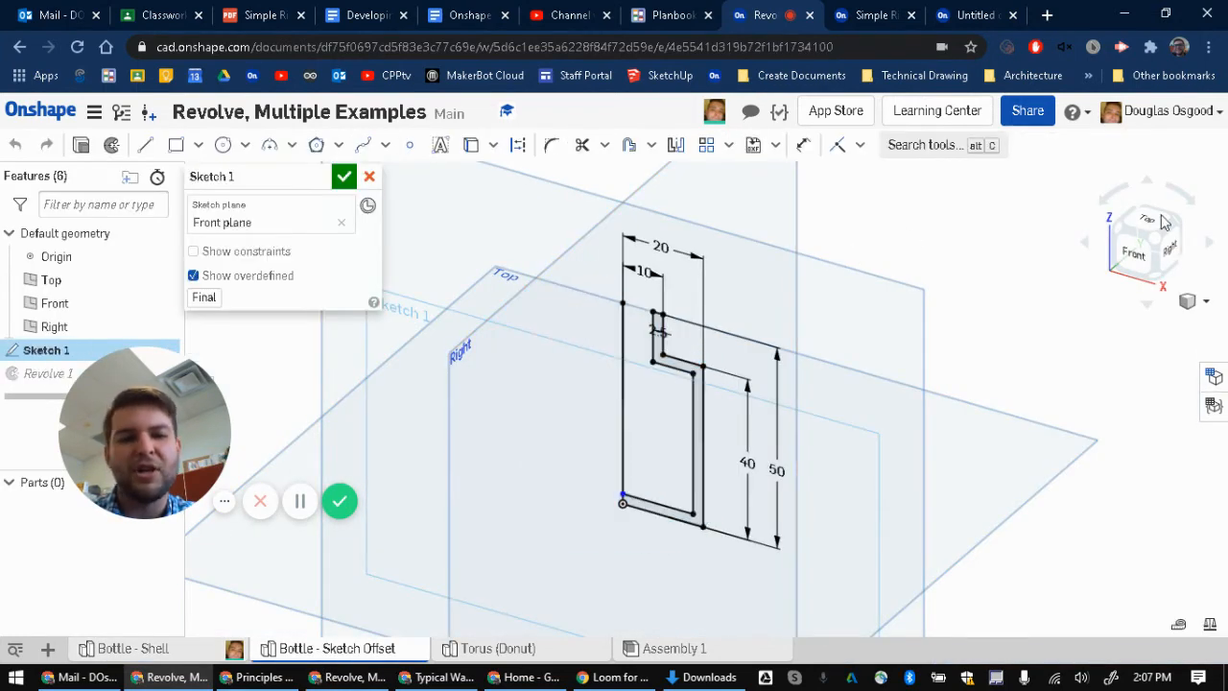
{"action": "left_click", "coordinate": [1136, 253]}
{"action": "scroll", "coordinate": [715, 283], "scroll_direction": "up", "scroll_amount": 5}
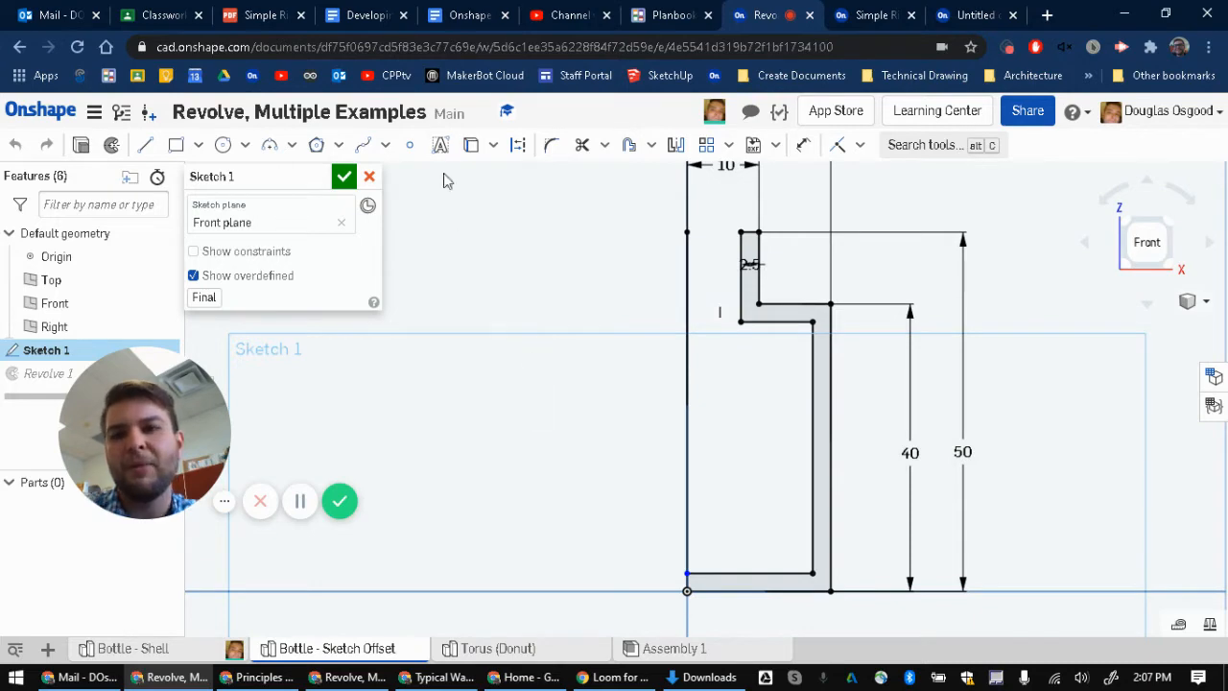
- Switch to the Simple Ring drawing and examine the dimensions of the ring's cross-section
{"action": "left_click", "coordinate": [876, 16]}
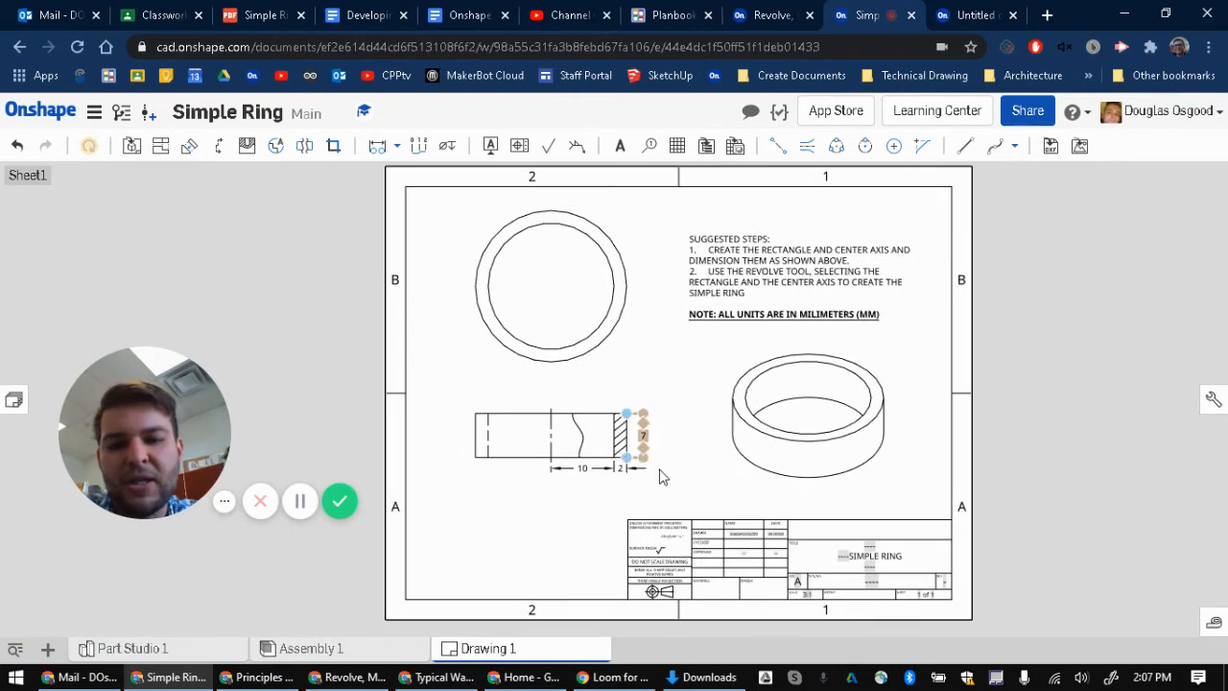
{"action": "scroll", "coordinate": [607, 470], "scroll_direction": "up", "scroll_amount": 3}
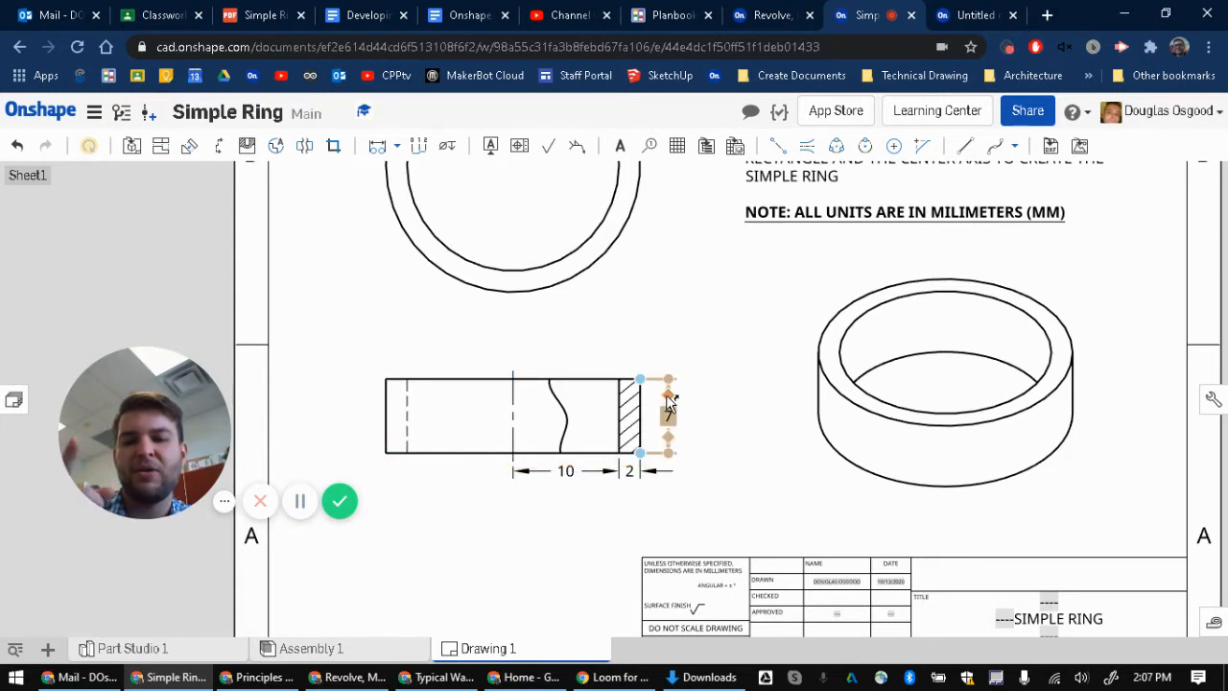
- In the untitled document, start a sketch on the Front plane and view it from the front
{"action": "left_click", "coordinate": [976, 15]}
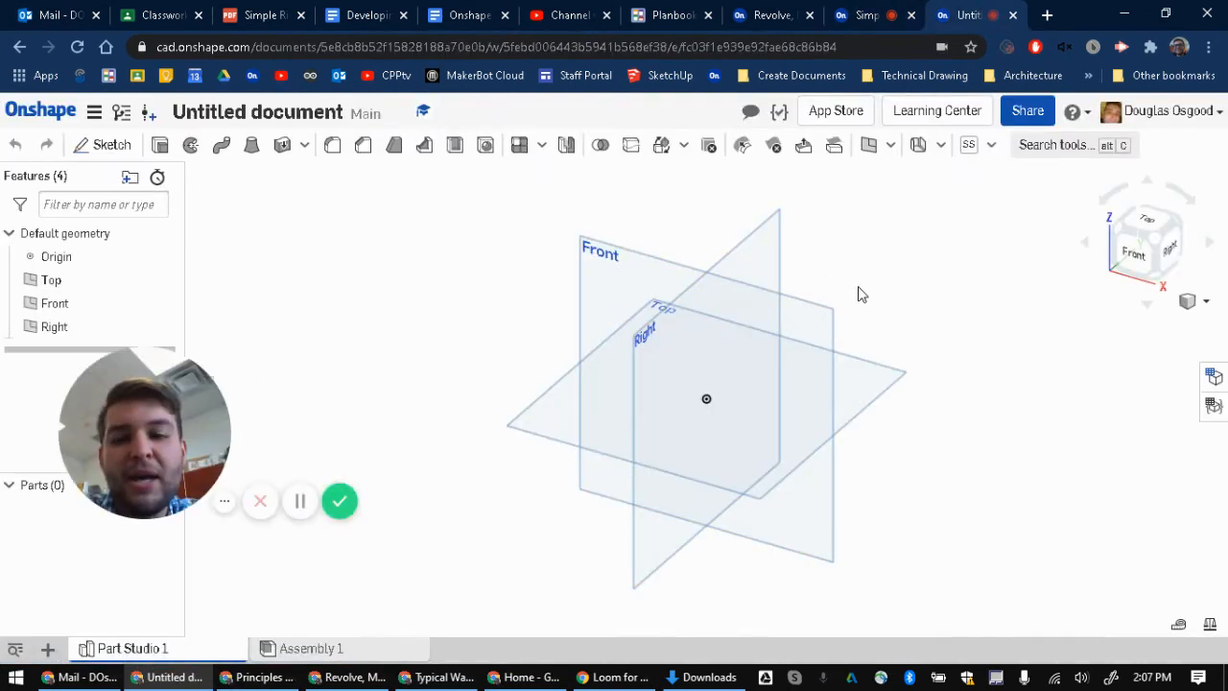
{"action": "left_click_drag", "start_coordinate": [162, 435], "coordinate": [141, 506]}
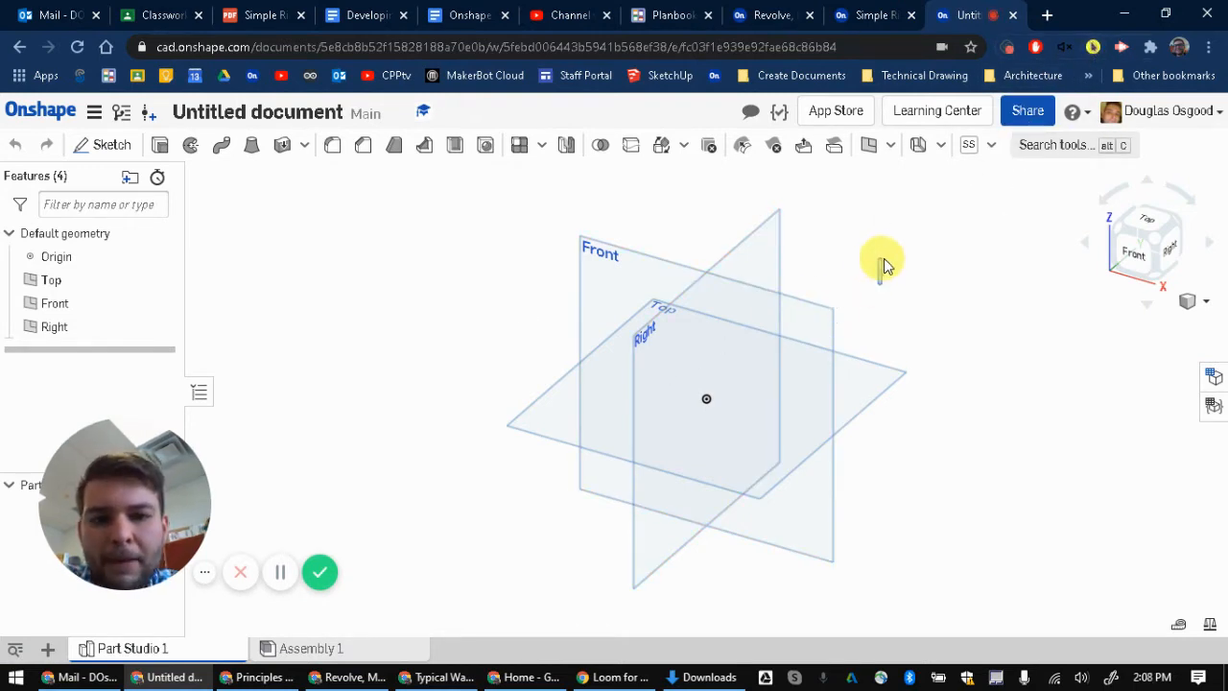
{"action": "mouse_move", "coordinate": [884, 261]}
{"action": "right_mouse_down"}
{"action": "mouse_move", "coordinate": [910, 281]}
{"action": "mouse_move", "coordinate": [899, 277]}
{"action": "right_mouse_up"}
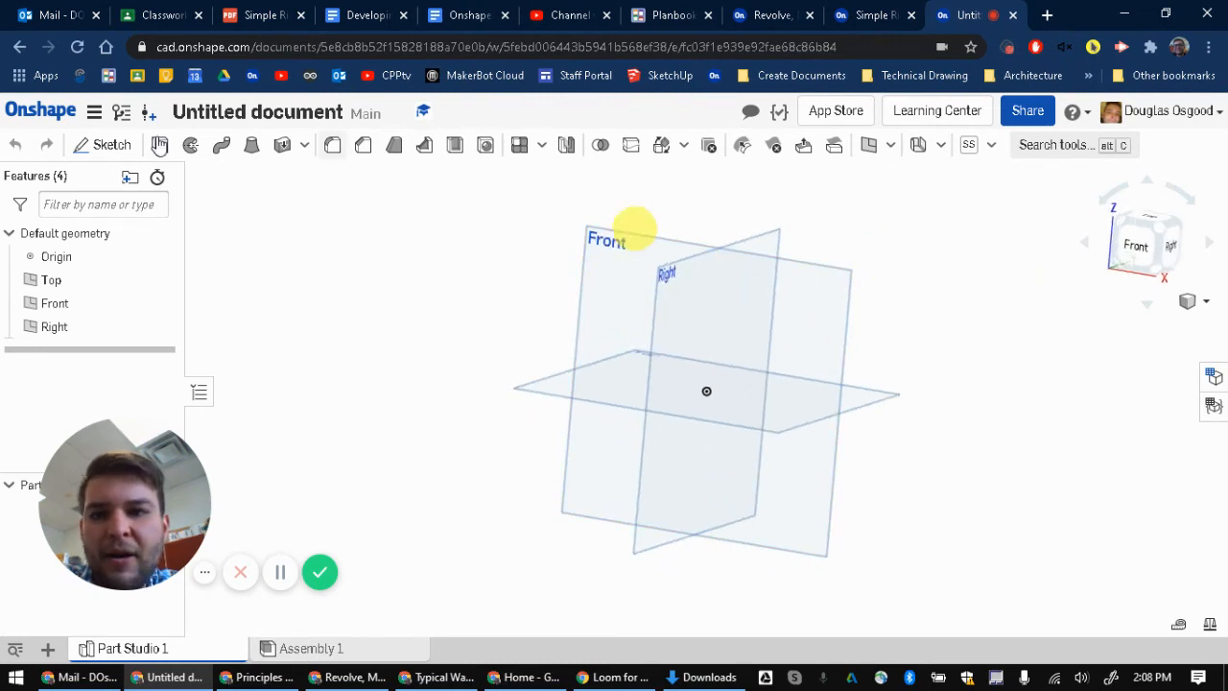
{"action": "left_click", "coordinate": [93, 154]}
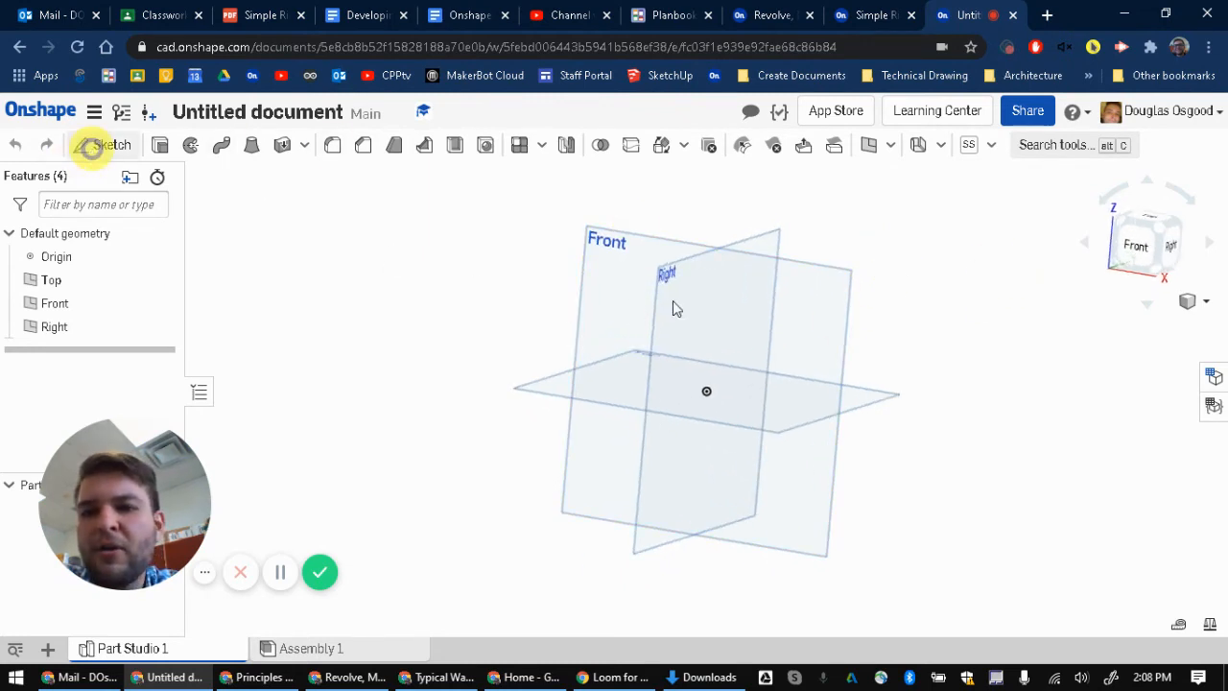
{"action": "left_click", "coordinate": [806, 277]}
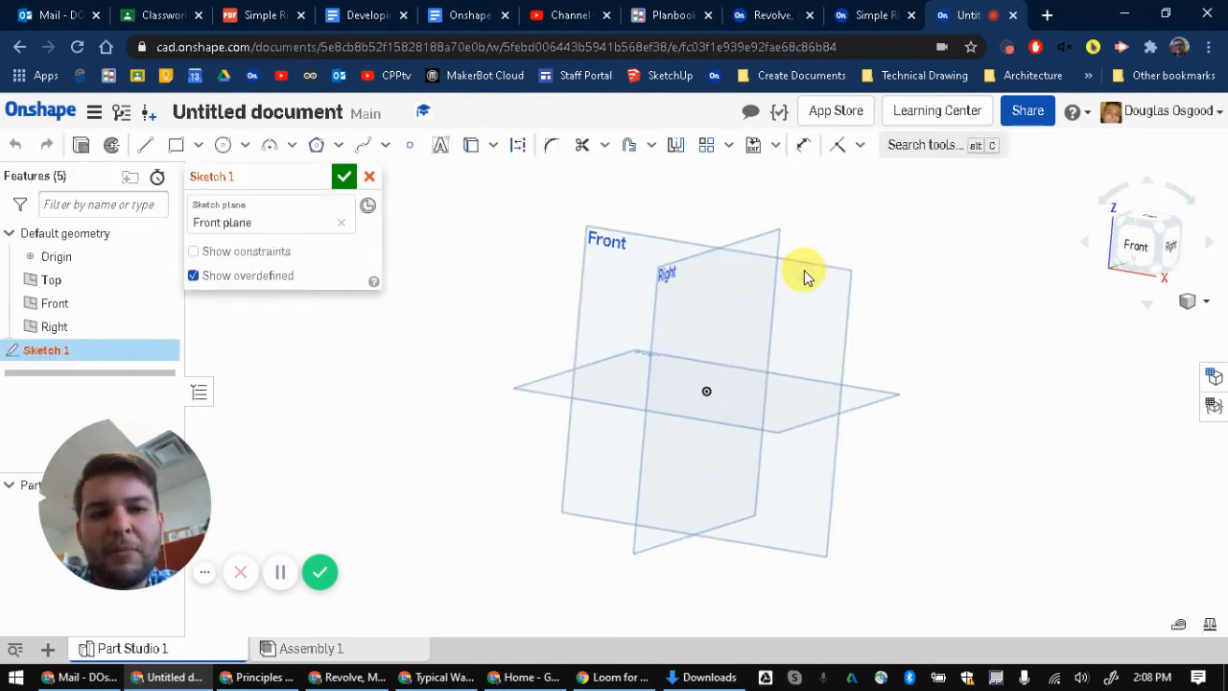
{"action": "left_click", "coordinate": [1140, 249]}
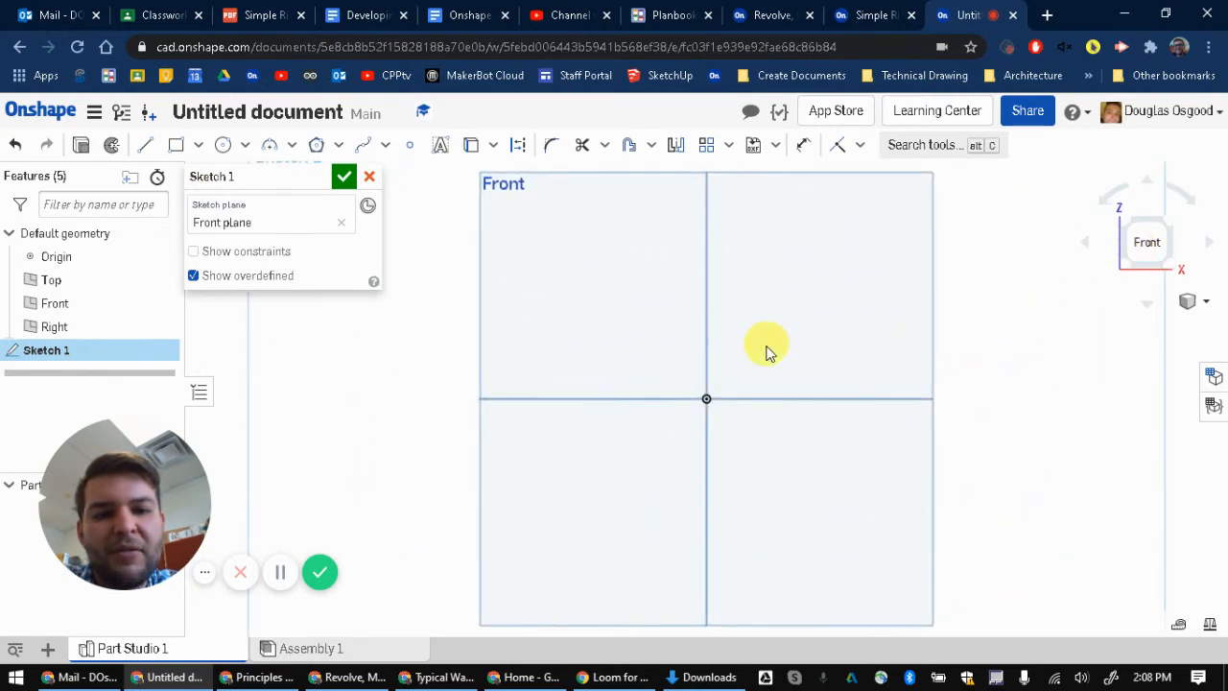
{"action": "scroll", "coordinate": [766, 352], "scroll_direction": "up", "scroll_amount": 2}
{"action": "middle_click_drag", "start_coordinate": [765, 318], "coordinate": [713, 390]}
{"action": "scroll", "coordinate": [713, 390], "scroll_direction": "up", "scroll_amount": 1}
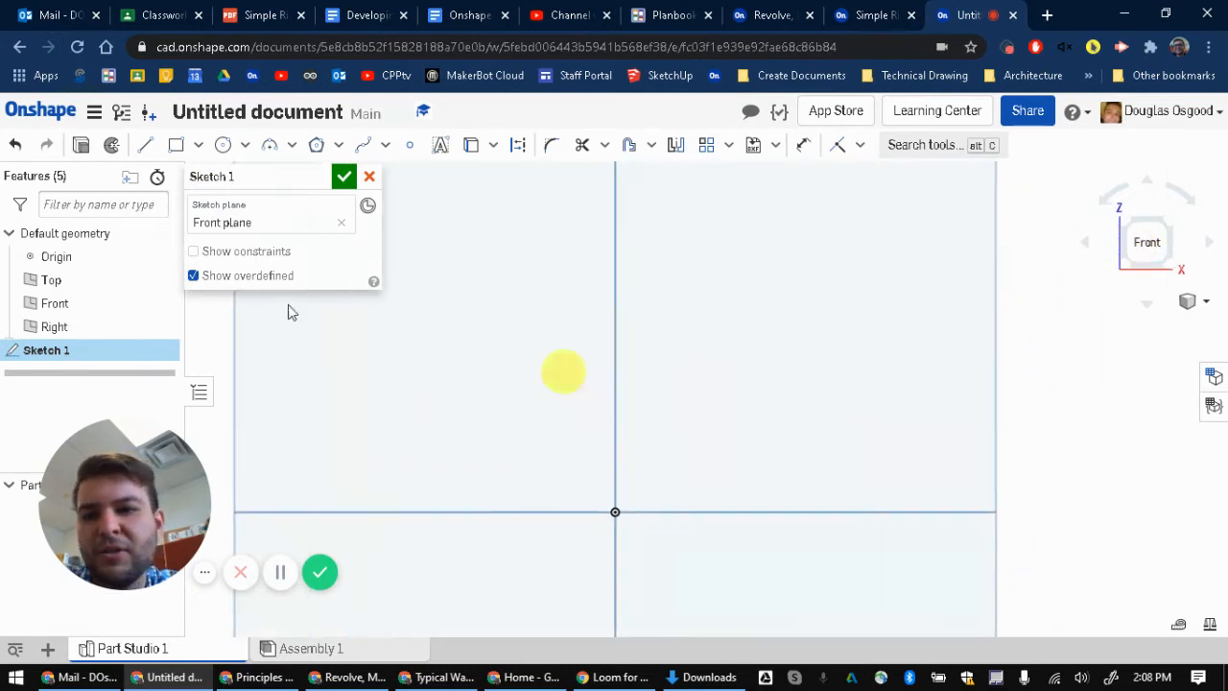
- Sketch a vertical line about 56 mm long upward from the origin
{"action": "left_click", "coordinate": [146, 148]}
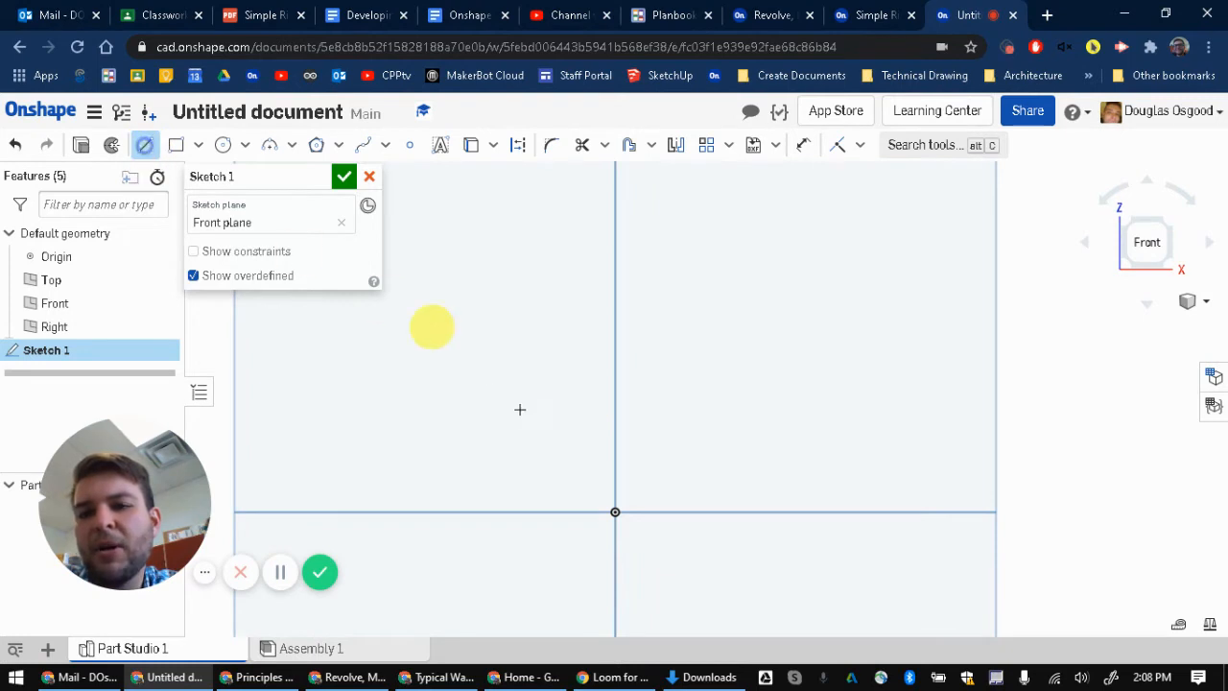
{"action": "left_click", "coordinate": [617, 513]}
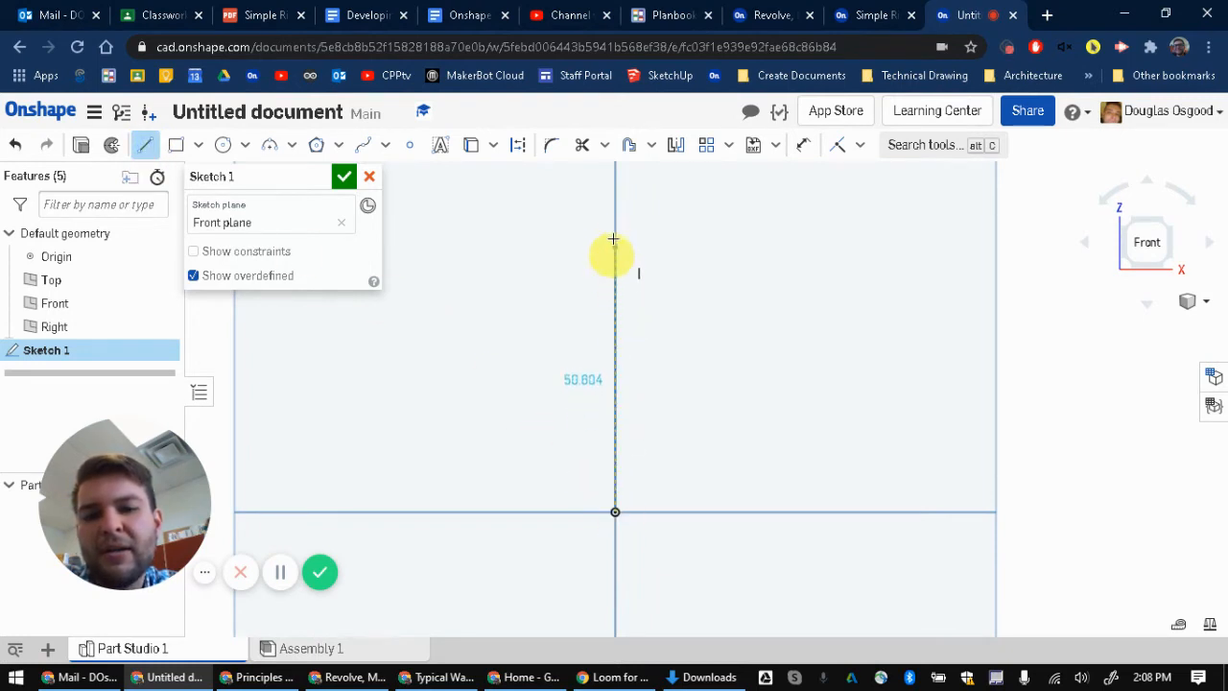
{"action": "left_click", "coordinate": [615, 231]}
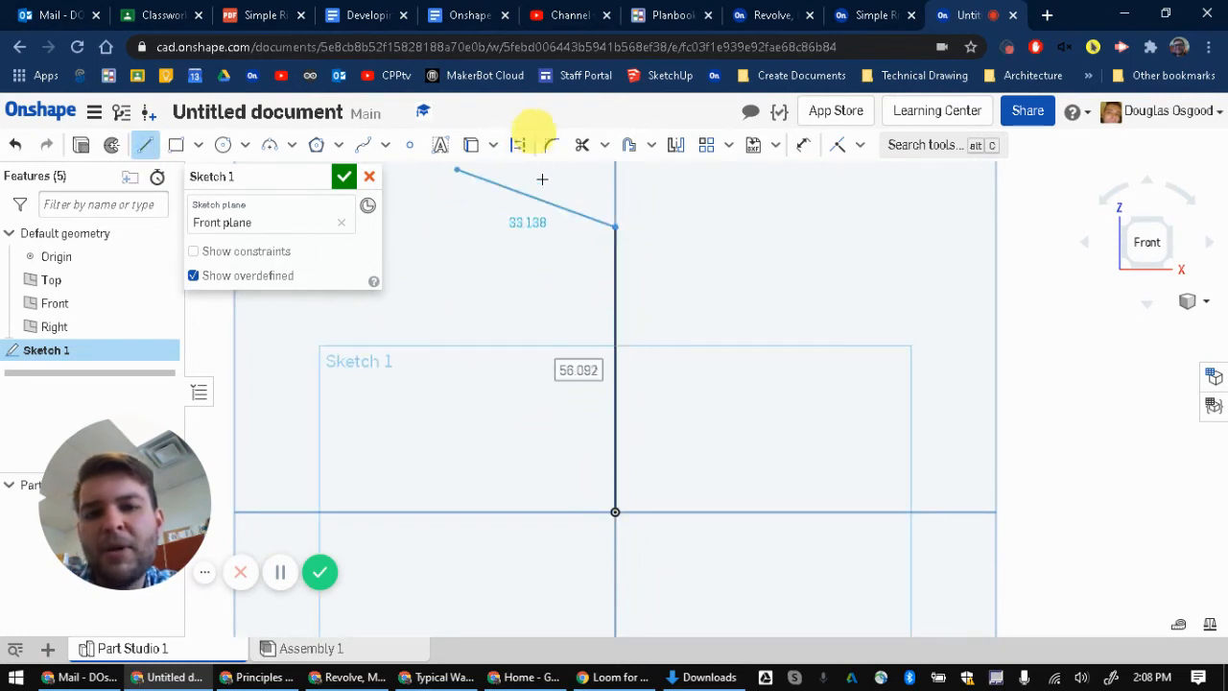
{"action": "key", "text": "Escape"}
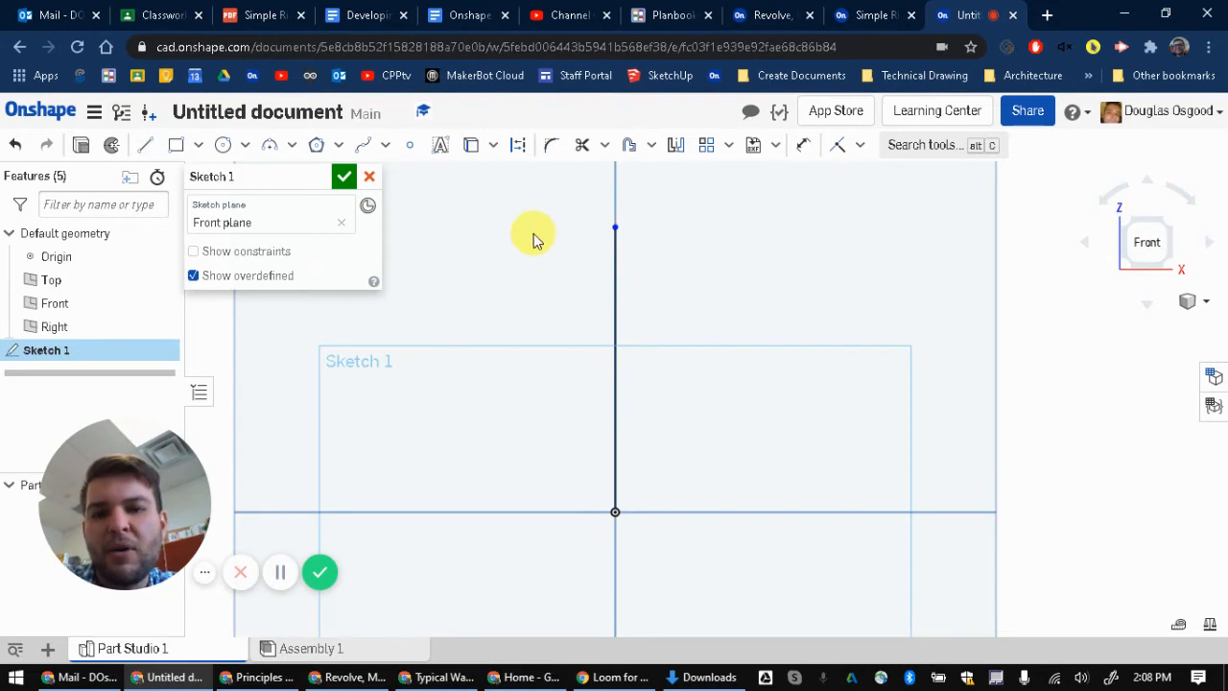
- Convert the vertical line through the origin to construction geometry
{"action": "left_click", "coordinate": [518, 148]}
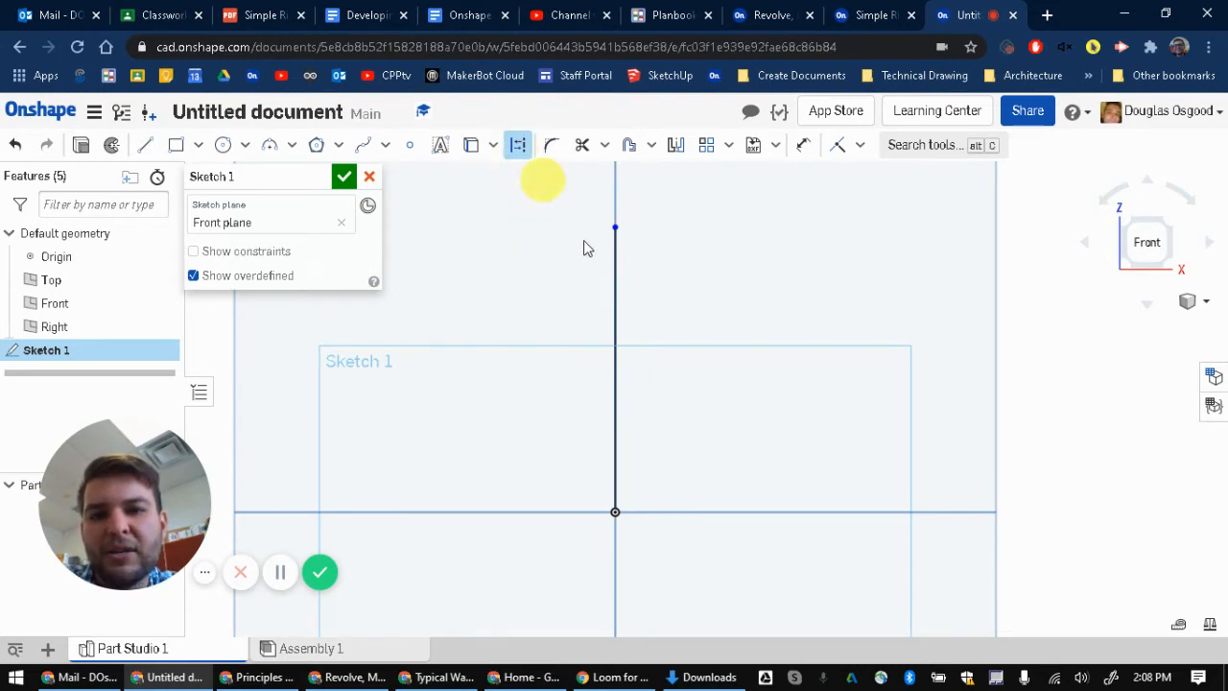
{"action": "left_click", "coordinate": [615, 287]}
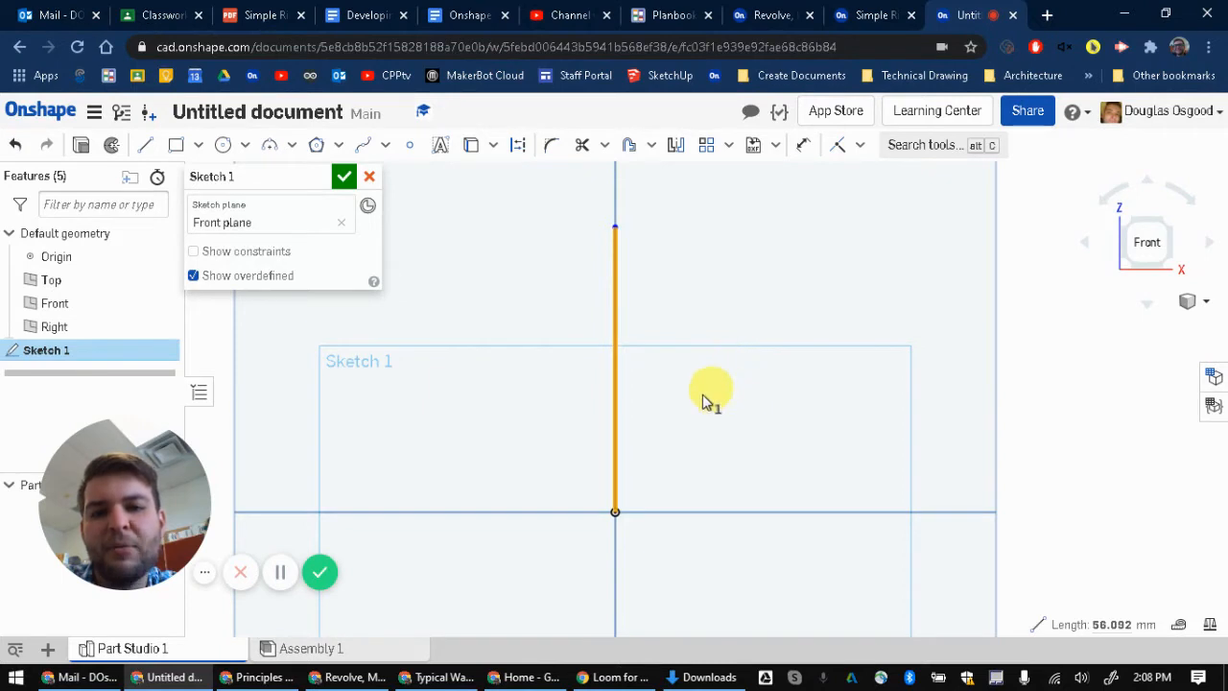
{"action": "left_click", "coordinate": [517, 148]}
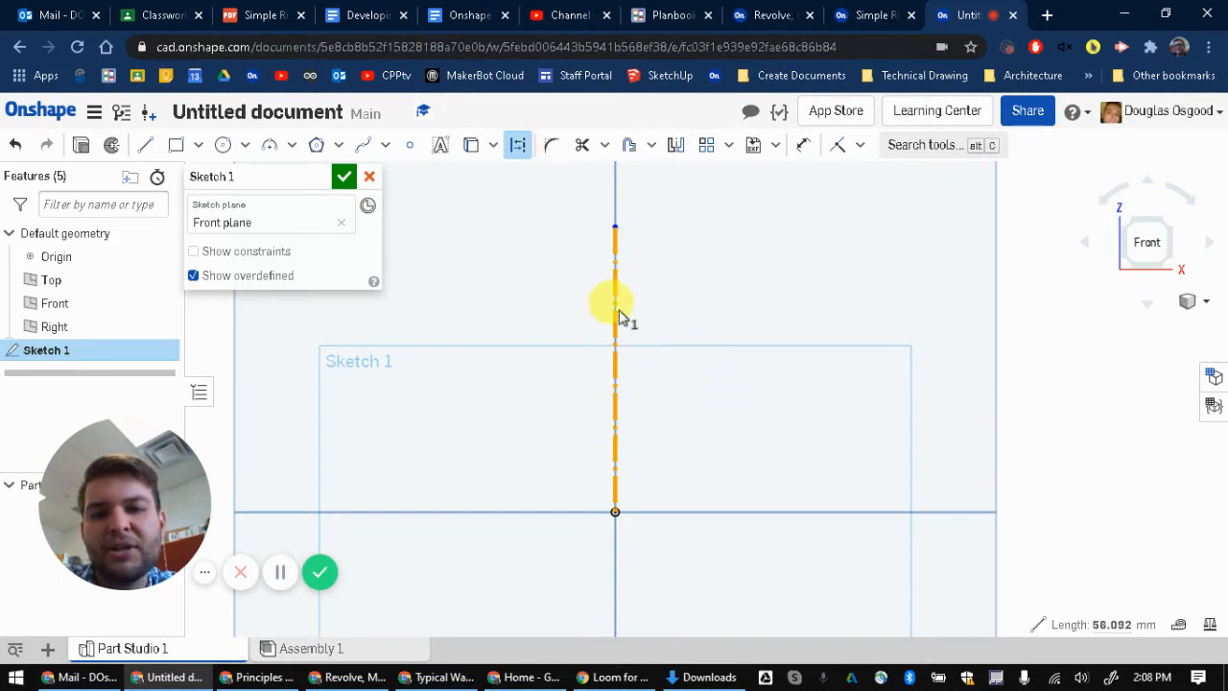
- Sketch a corner rectangle about 17 mm wide and 33 mm tall to the right of the construction line, its base on the horizontal axis
{"action": "left_click", "coordinate": [174, 147]}
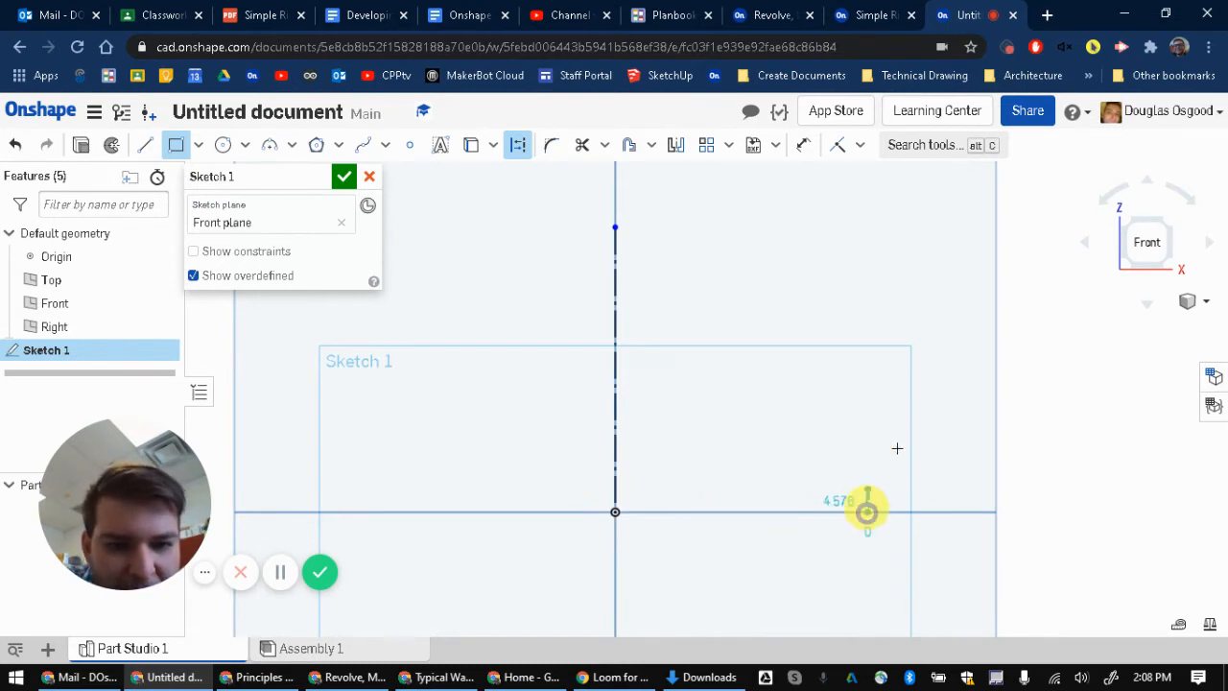
{"action": "left_click", "coordinate": [866, 512]}
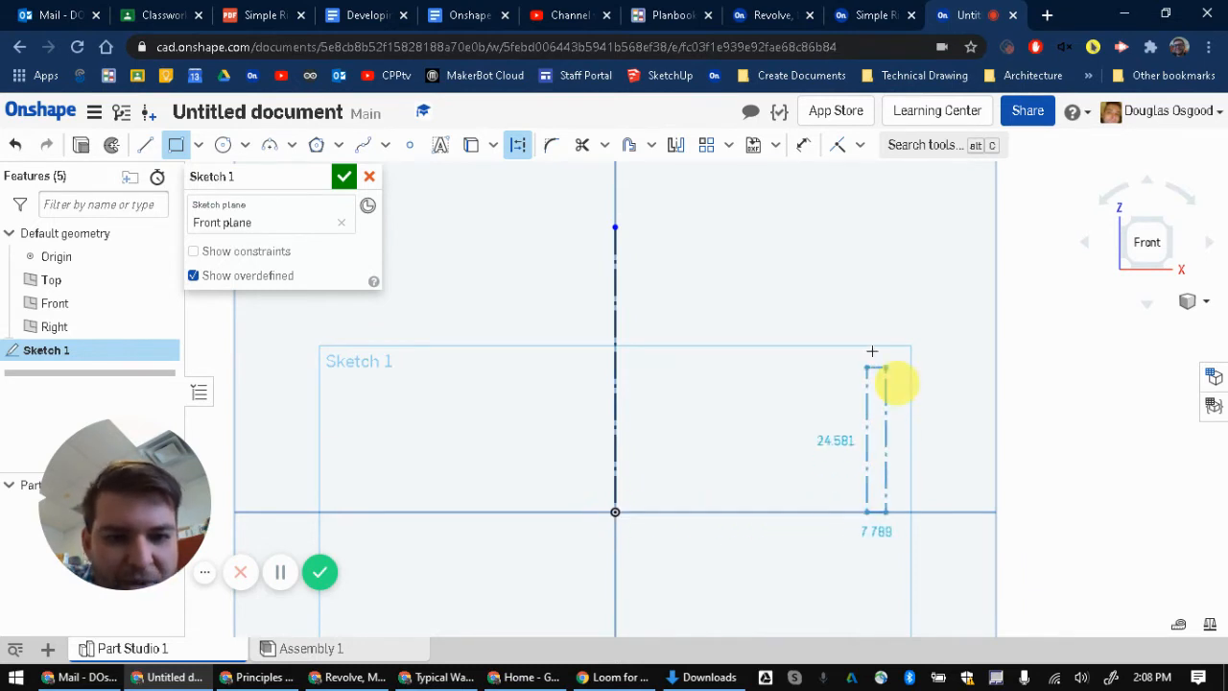
{"action": "left_click", "coordinate": [781, 346]}
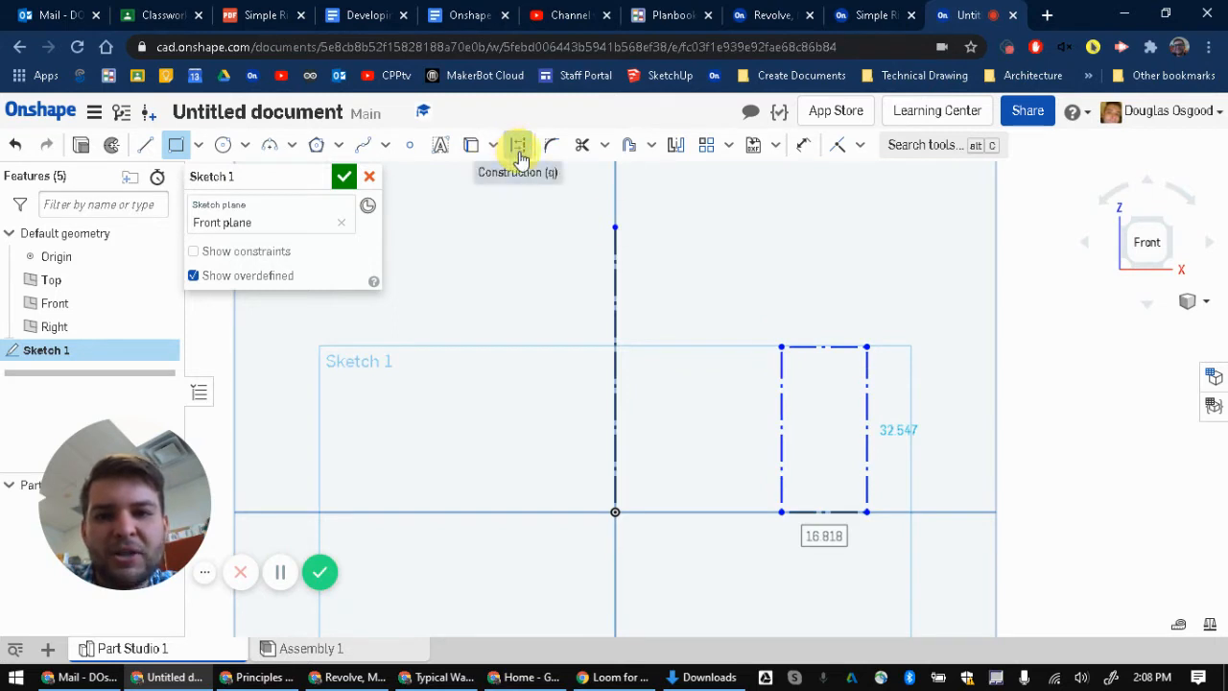
{"action": "key", "text": "Escape"}
- Convert the rectangle's four construction lines to regular geometry and dimension the rectangle's height as 7 mm
{"action": "left_click_drag", "start_coordinate": [714, 301], "coordinate": [940, 555]}
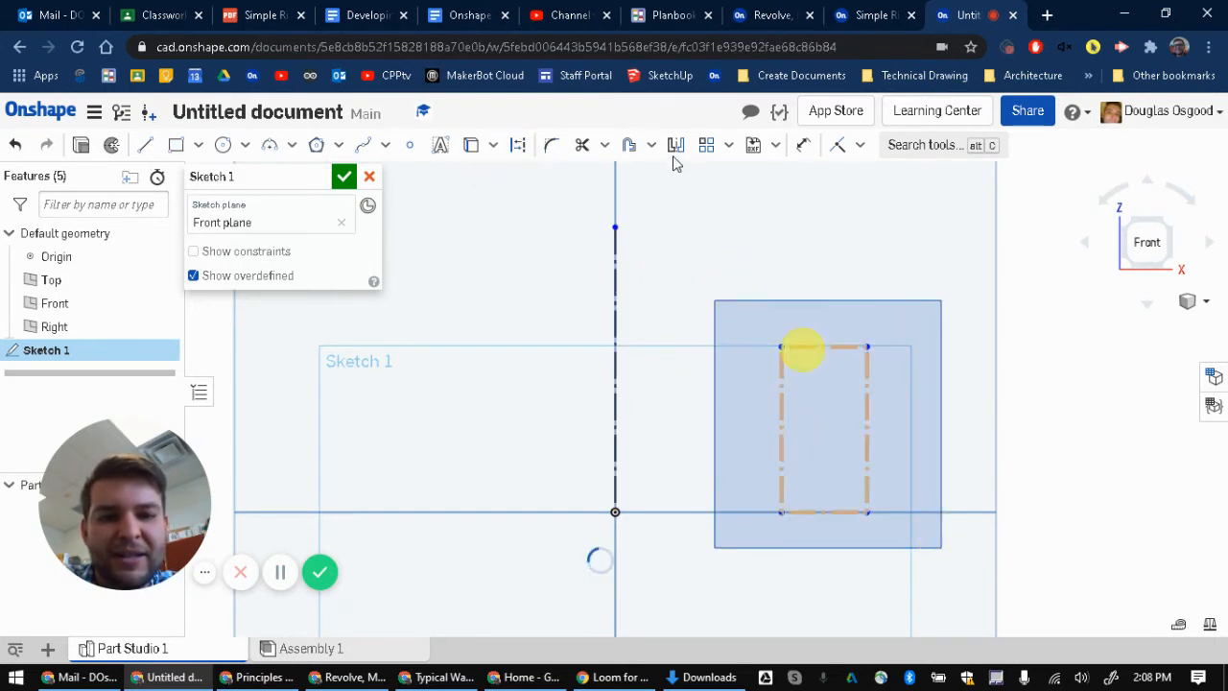
{"action": "left_click", "coordinate": [521, 147]}
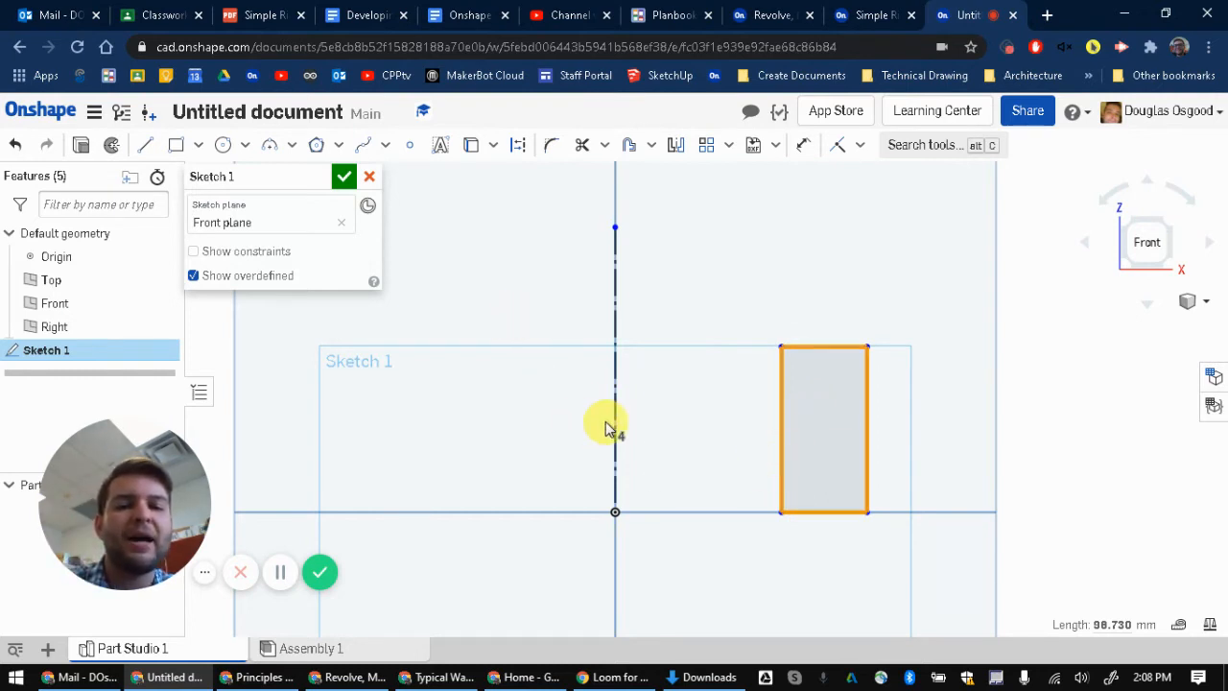
{"action": "left_click", "coordinate": [803, 145]}
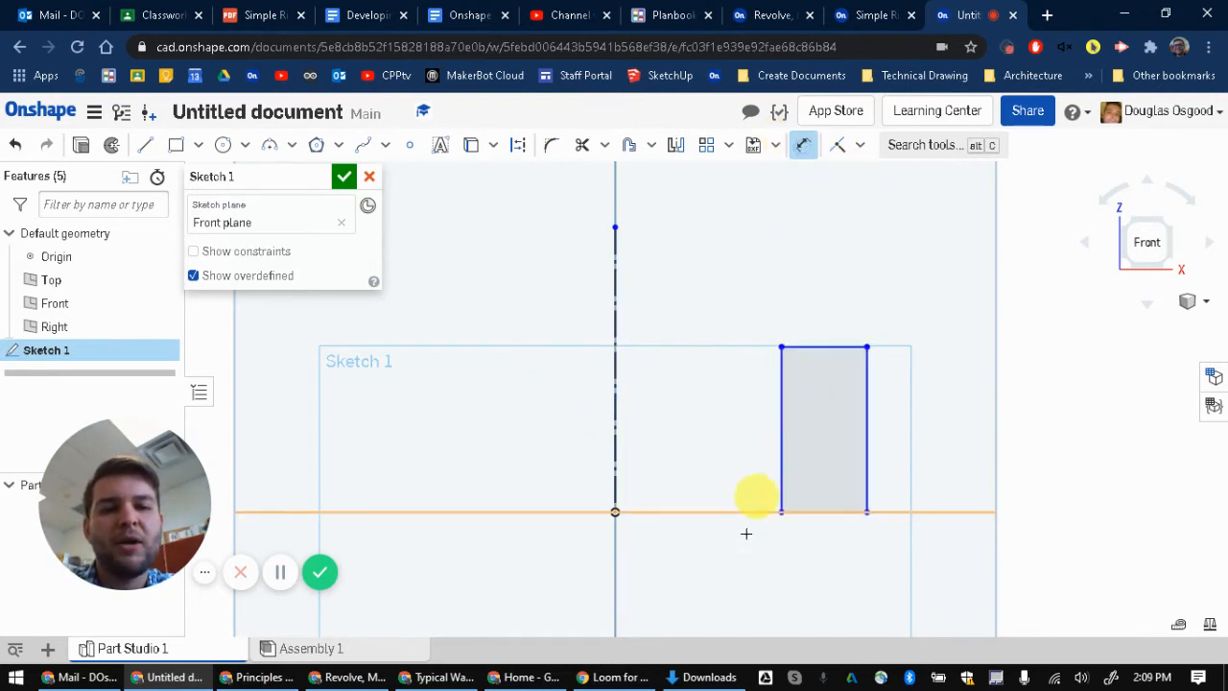
{"action": "left_click", "coordinate": [628, 512]}
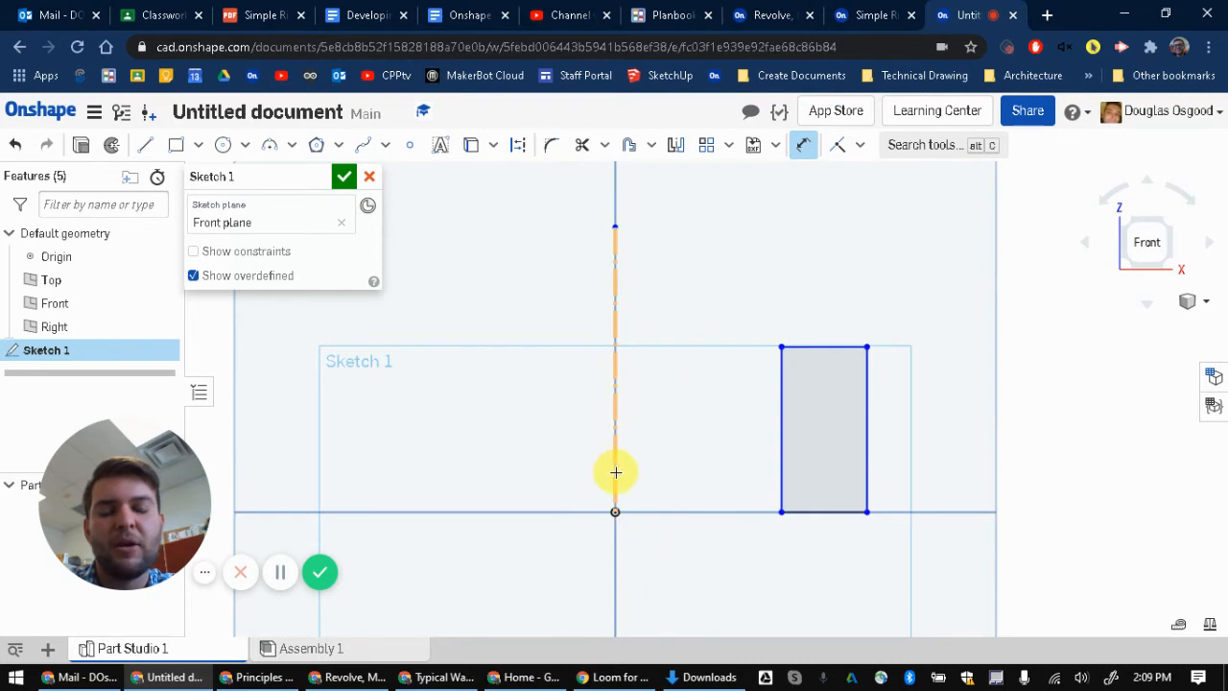
{"action": "left_click", "coordinate": [615, 472]}
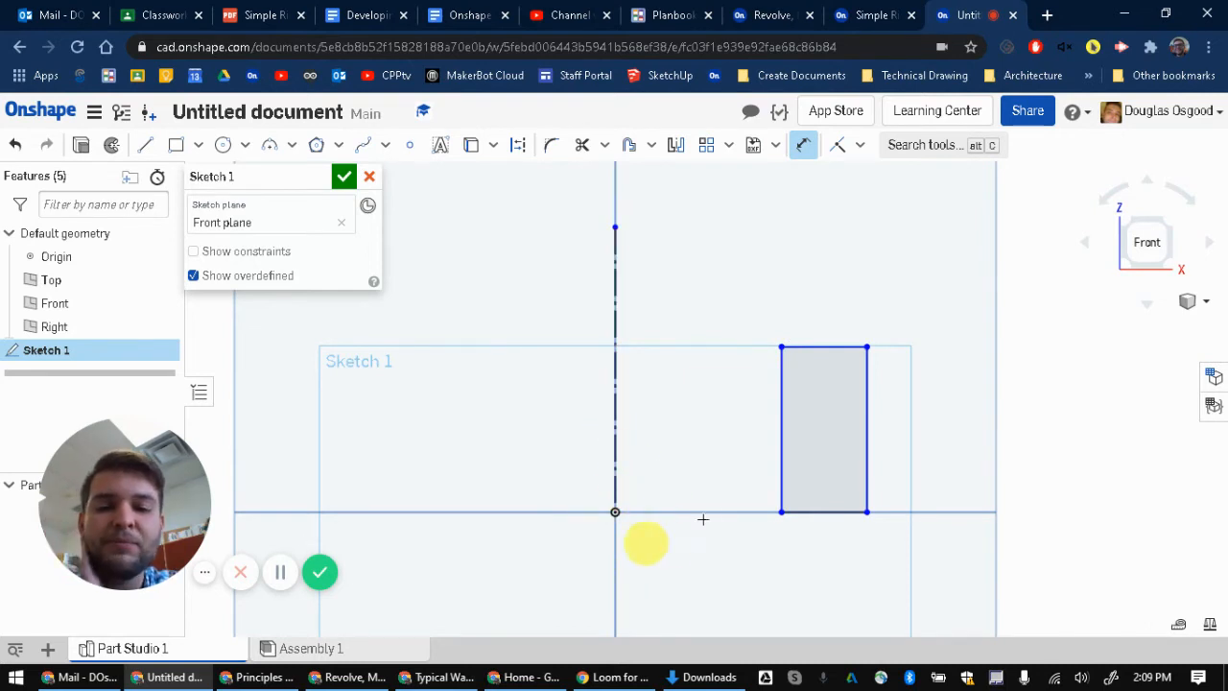
{"action": "left_click", "coordinate": [865, 405]}
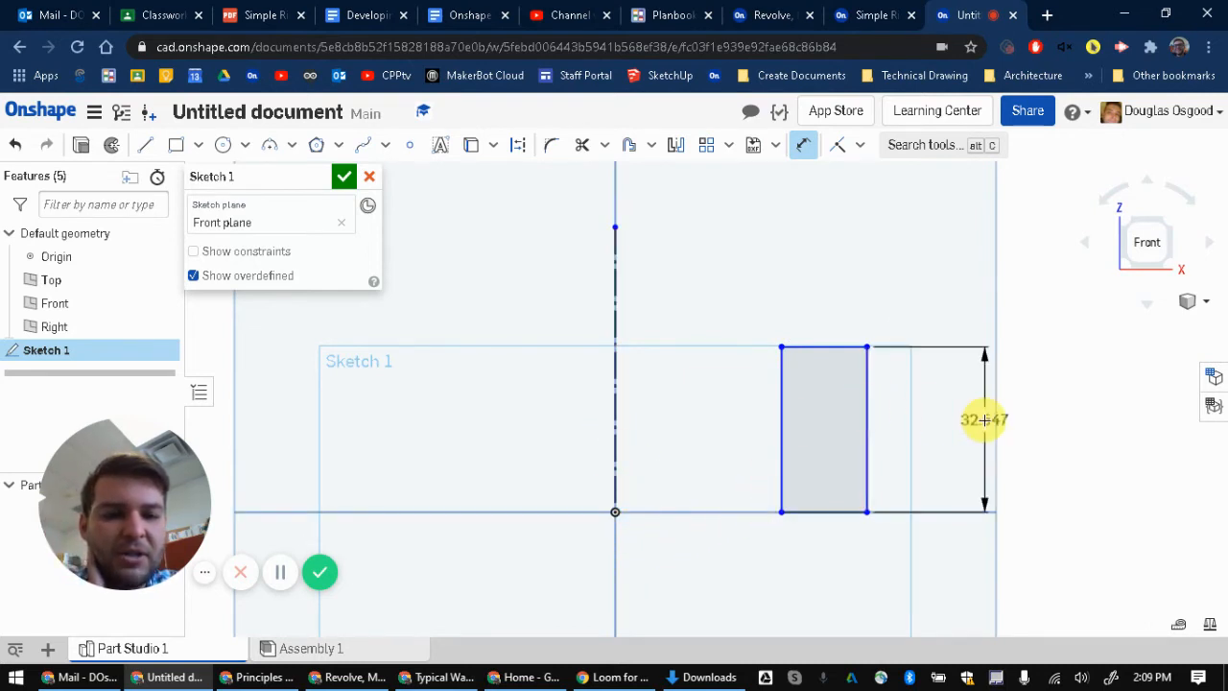
{"action": "left_click", "coordinate": [976, 420]}
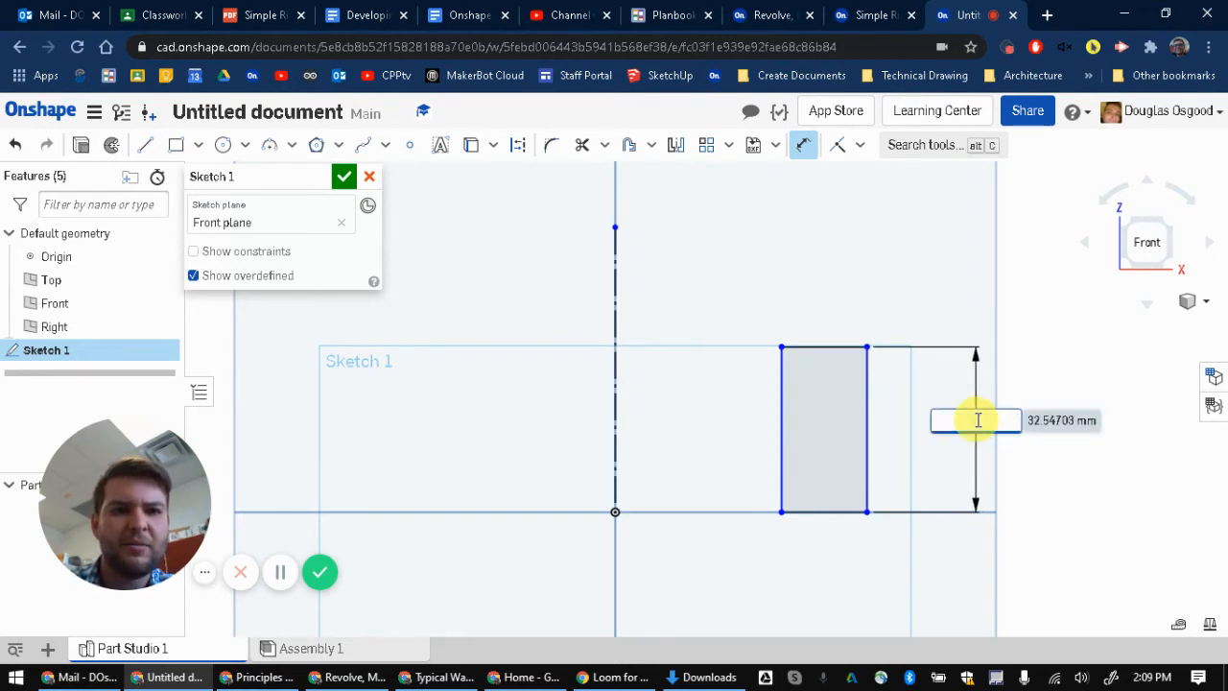
{"action": "key", "text": "BackSpace"}
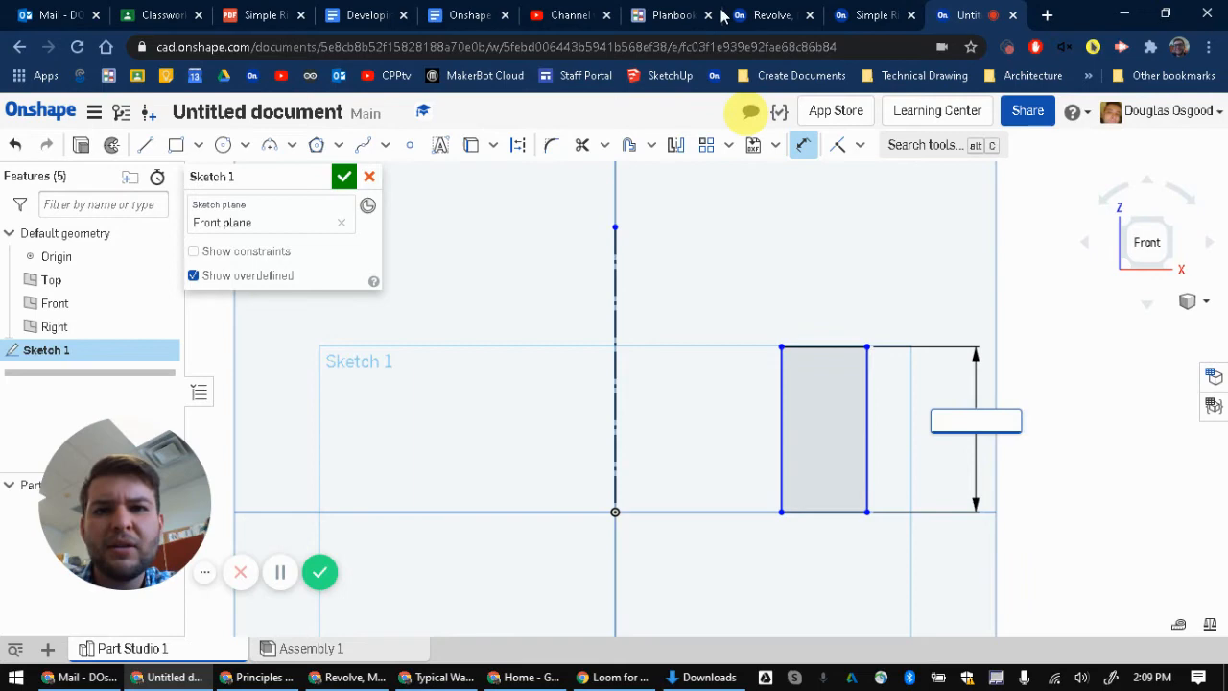
{"action": "left_click", "coordinate": [860, 21]}
{"action": "left_click", "coordinate": [965, 15]}
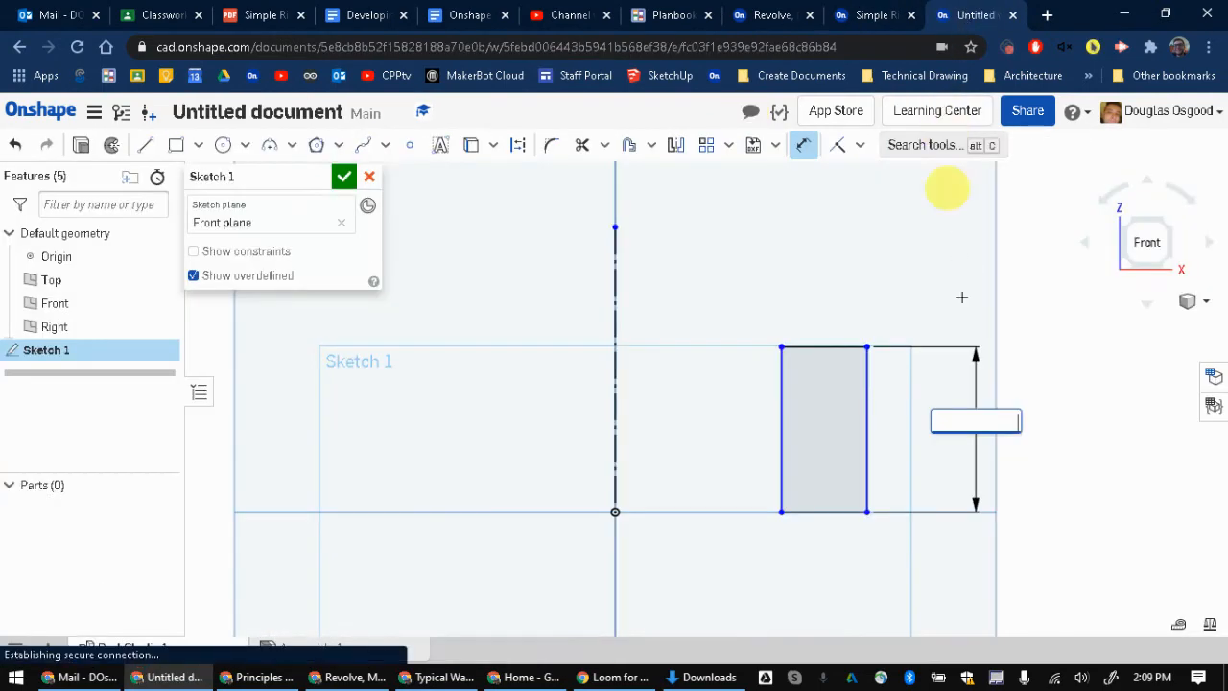
{"action": "type", "text": "7"}
{"action": "key", "text": "Return"}
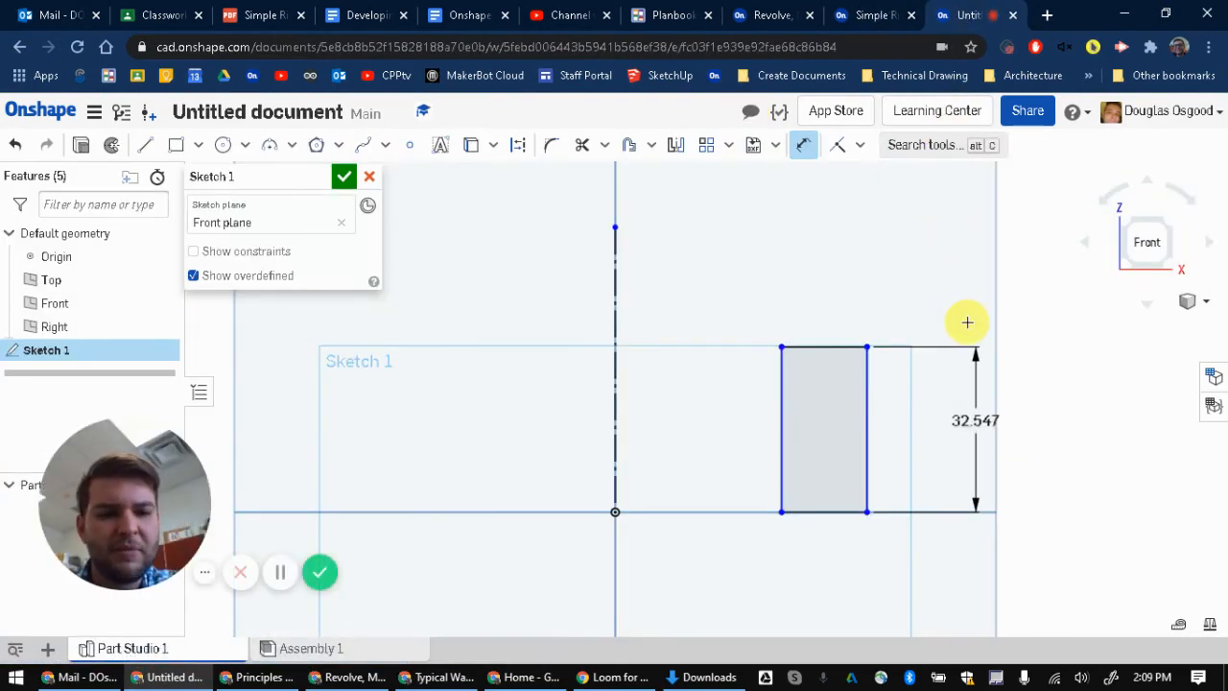
- Dimension the width of the rectangle's top edge as 2 mm
{"action": "scroll", "coordinate": [664, 500], "scroll_direction": "up", "scroll_amount": 3}
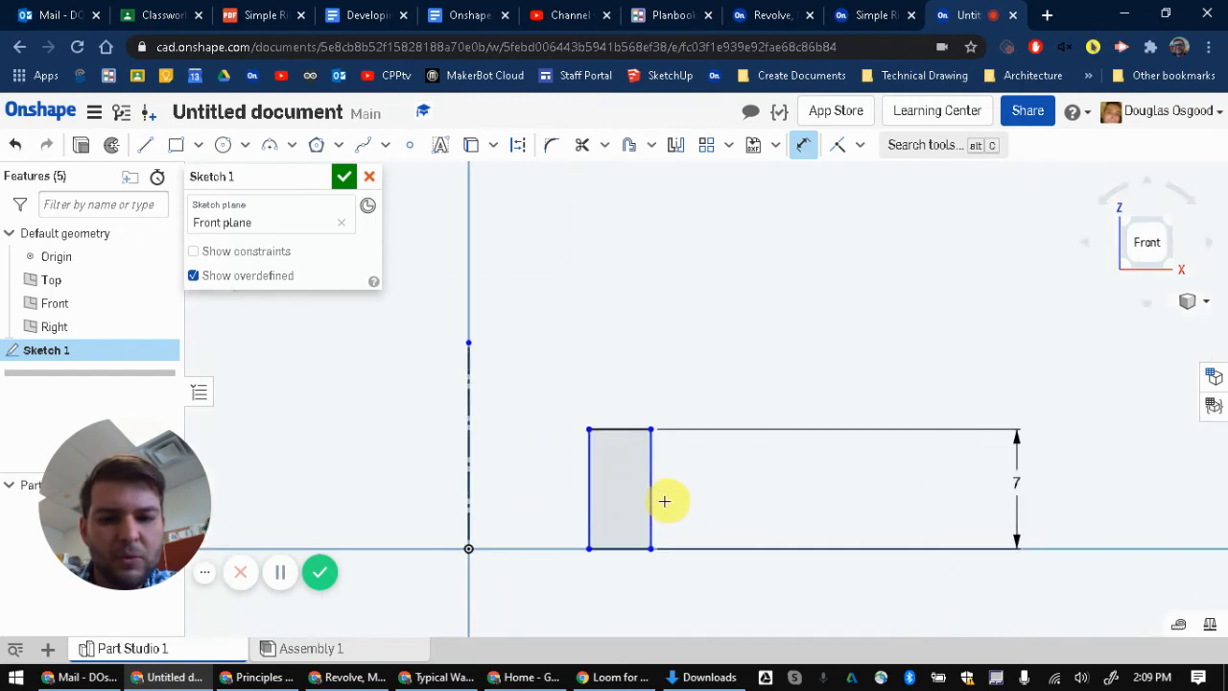
{"action": "left_click", "coordinate": [618, 431]}
{"action": "left_click", "coordinate": [608, 343]}
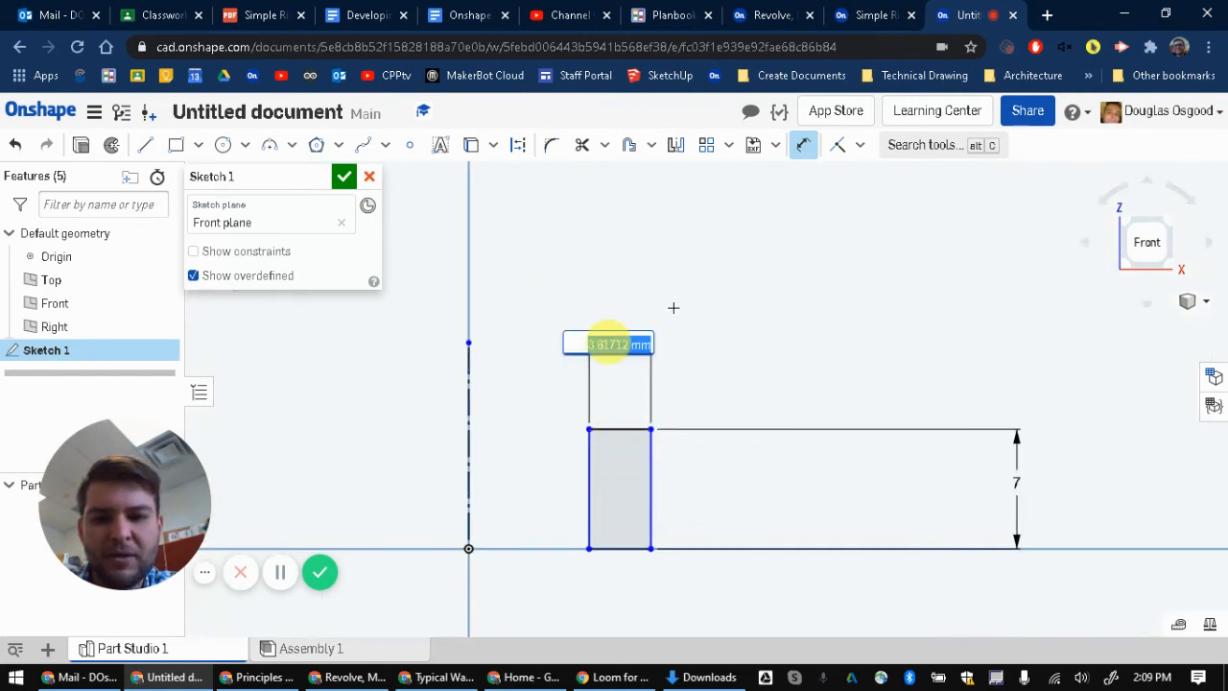
{"action": "type", "text": "2"}
{"action": "key", "text": "Return"}
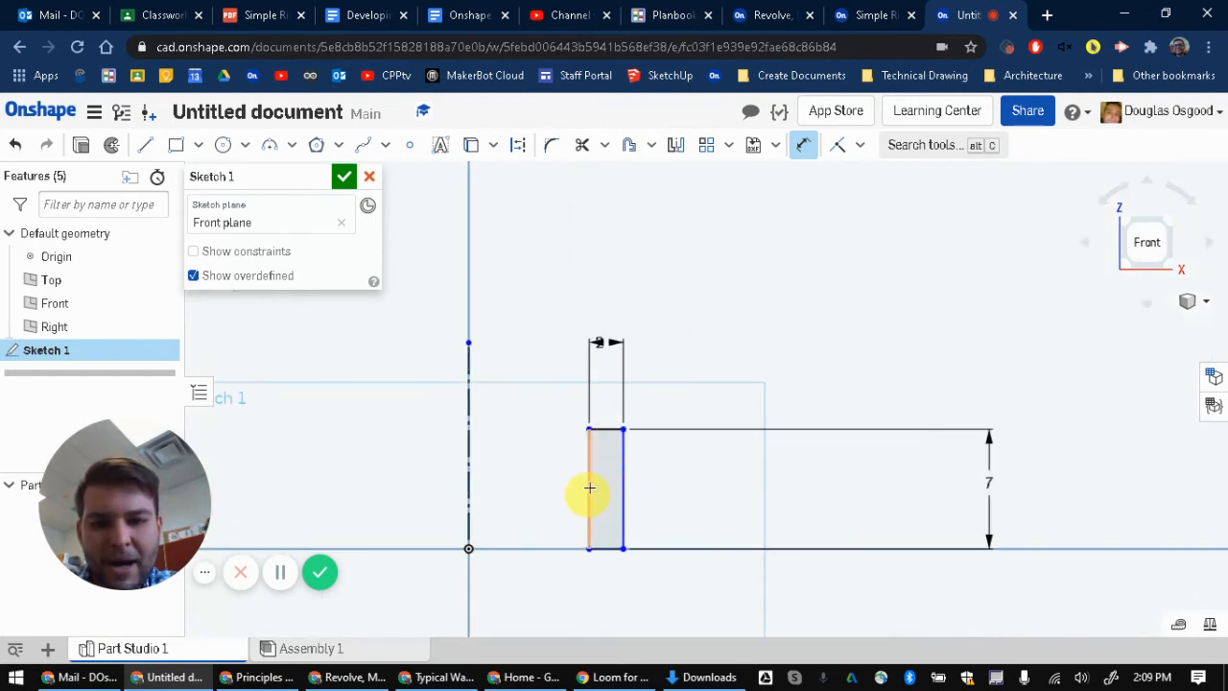
- Dimension the distance from the vertical construction line to the rectangle's inner edge as 10 mm and finish the sketch
{"action": "left_click", "coordinate": [589, 485]}
{"action": "left_click", "coordinate": [473, 487]}
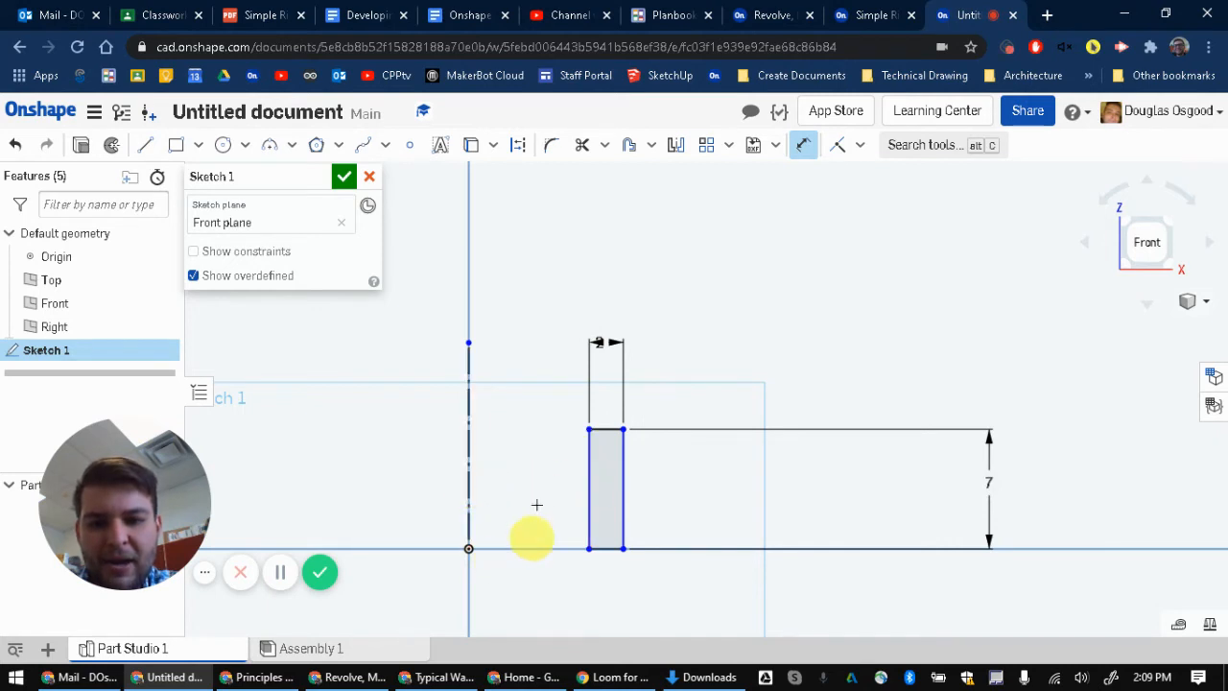
{"action": "middle_click_drag", "start_coordinate": [534, 540], "coordinate": [627, 403]}
{"action": "scroll", "coordinate": [625, 475], "scroll_direction": "up", "scroll_amount": 1}
{"action": "left_click", "coordinate": [623, 478]}
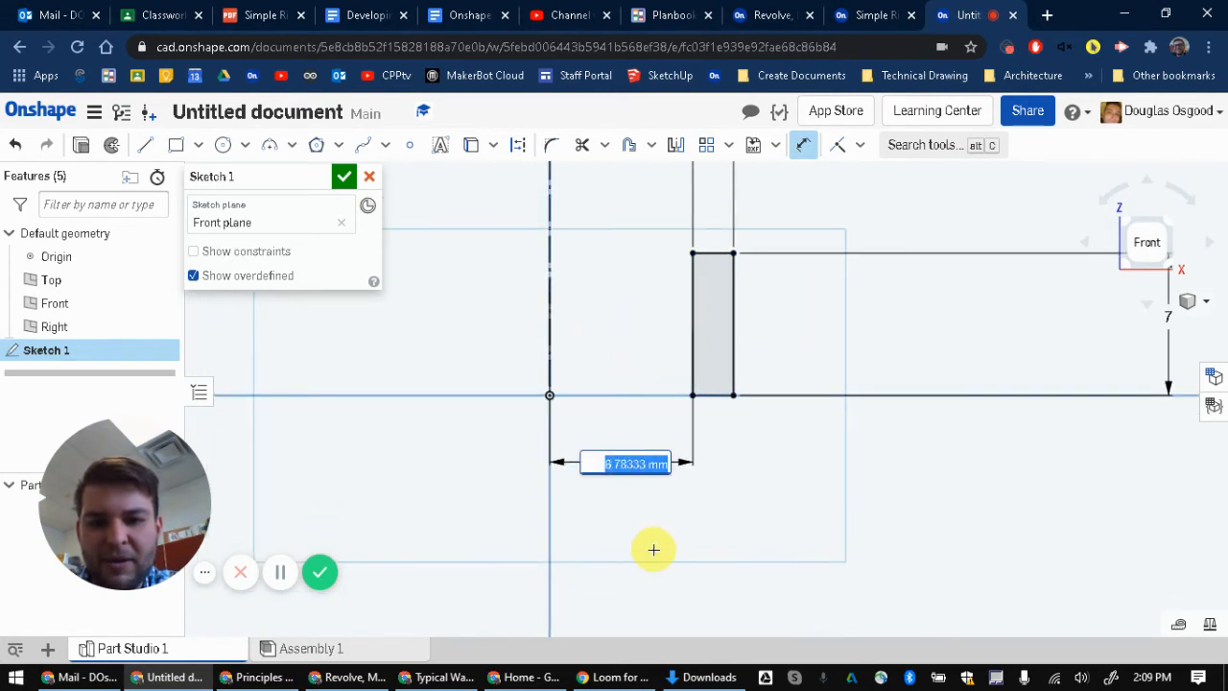
{"action": "type", "text": "10"}
{"action": "key", "text": "Return"}
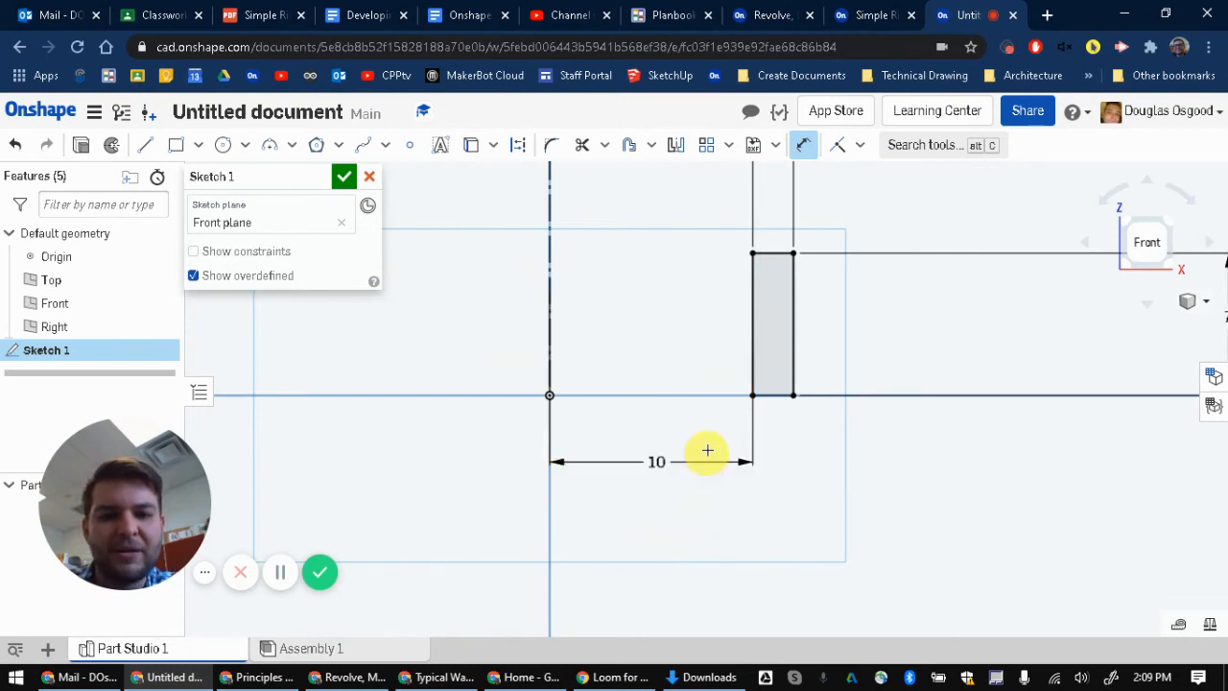
{"action": "scroll", "coordinate": [707, 447], "scroll_direction": "up", "scroll_amount": 1}
{"action": "scroll", "coordinate": [710, 448], "scroll_direction": "down", "scroll_amount": 3}
{"action": "middle_click_drag", "start_coordinate": [762, 300], "coordinate": [741, 318]}
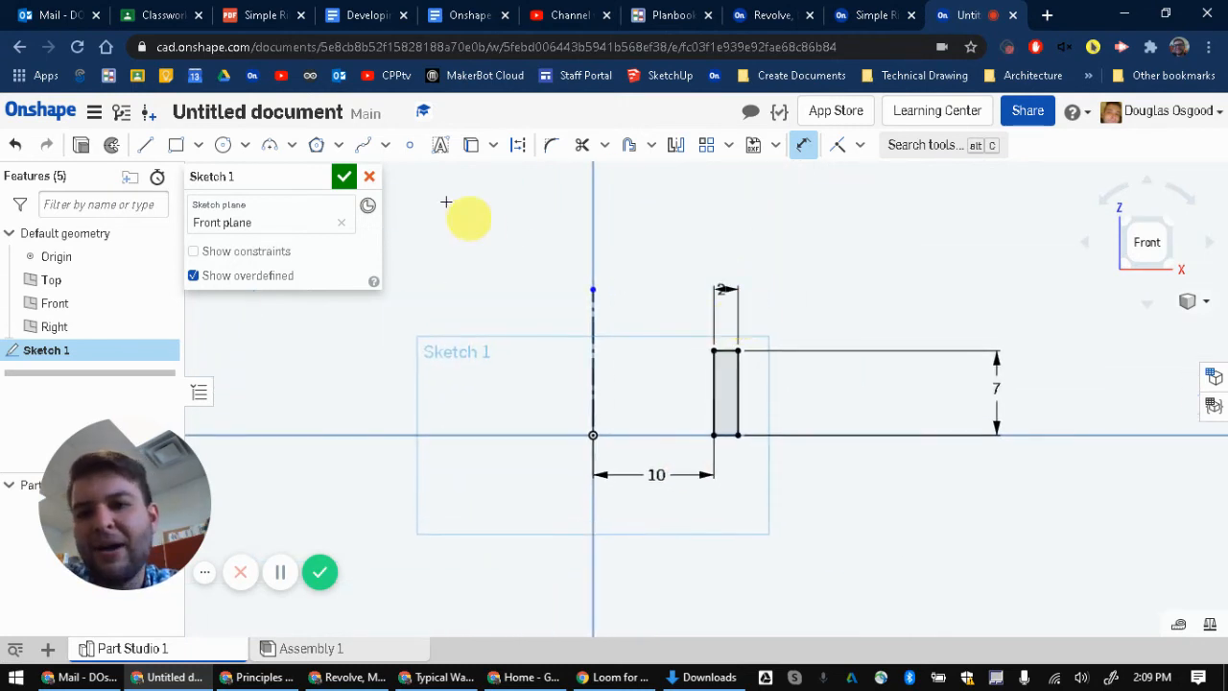
{"action": "left_click", "coordinate": [344, 175]}
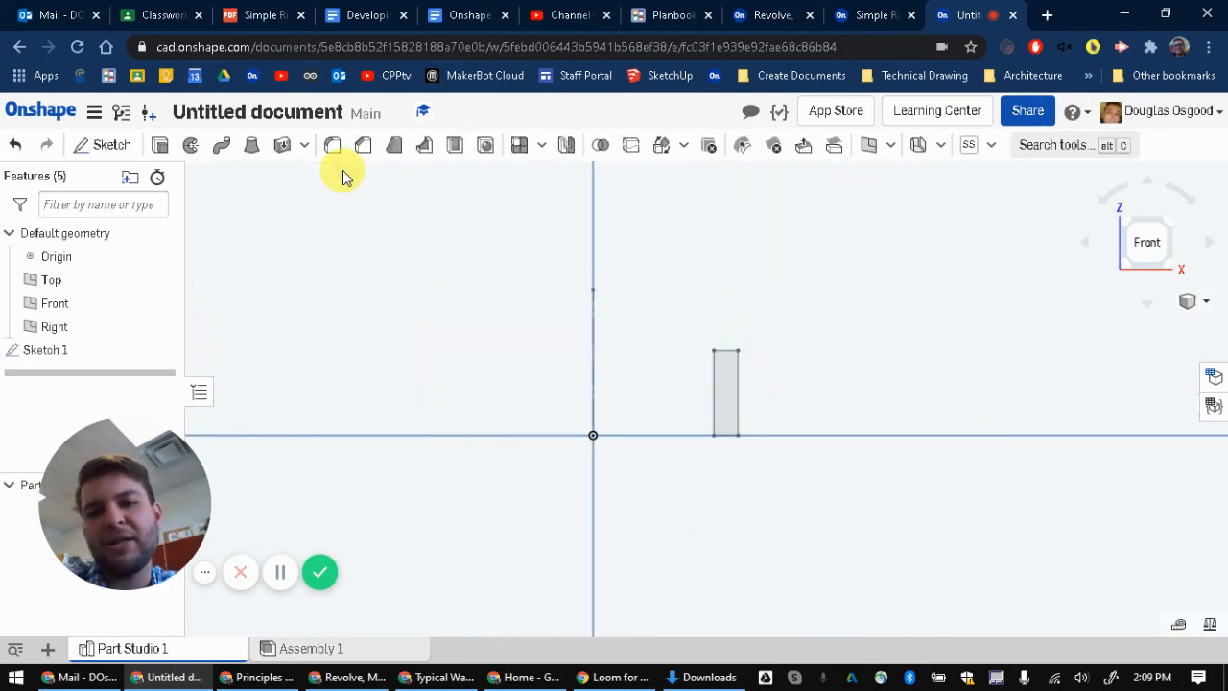
- Revolve the rectangular region fully around the vertical construction line as a new solid ring
{"action": "left_click", "coordinate": [190, 151]}
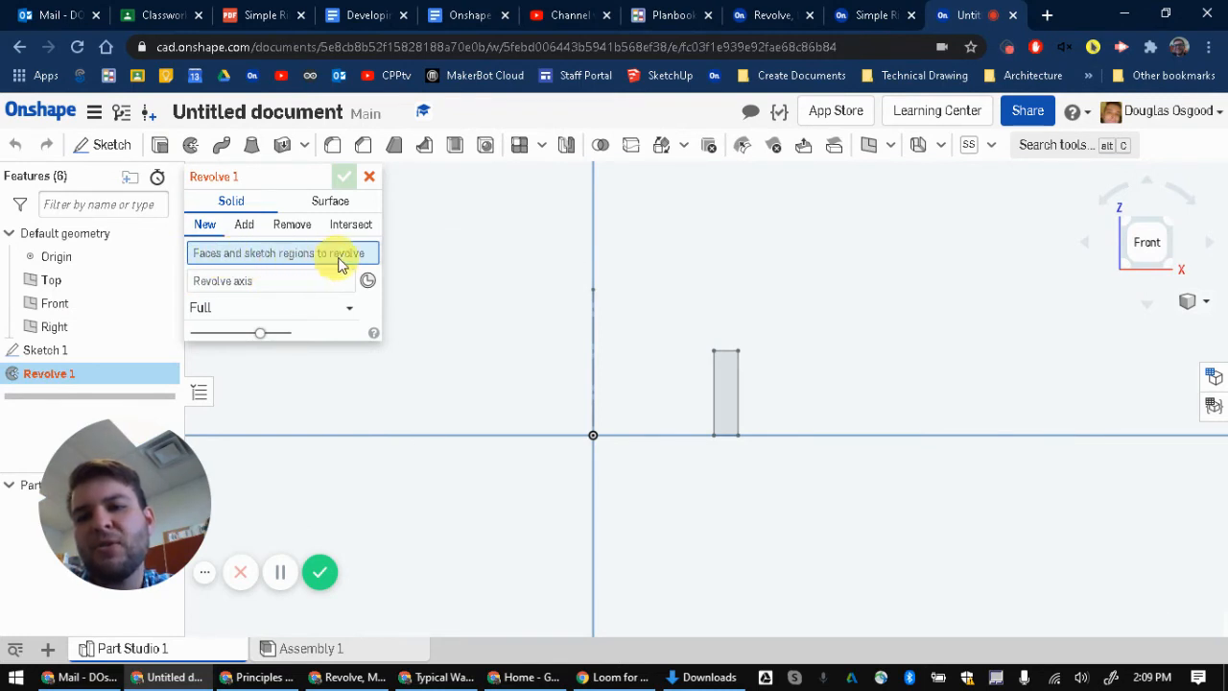
{"action": "left_click", "coordinate": [729, 387]}
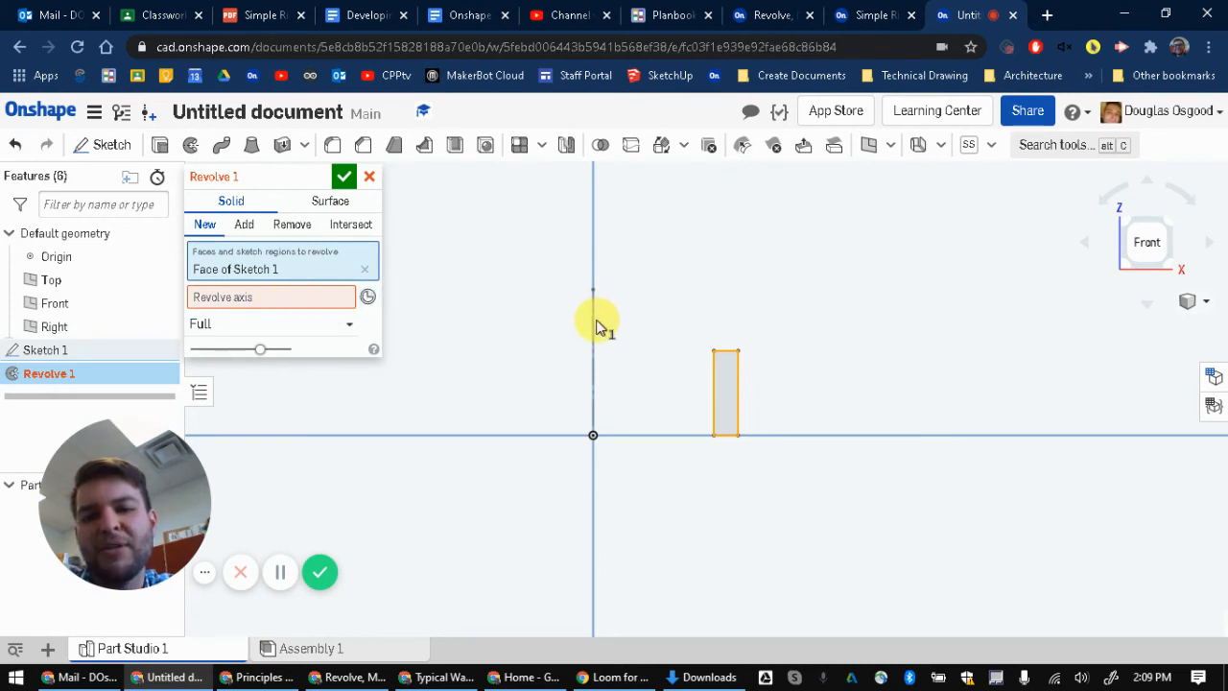
{"action": "left_click", "coordinate": [309, 305]}
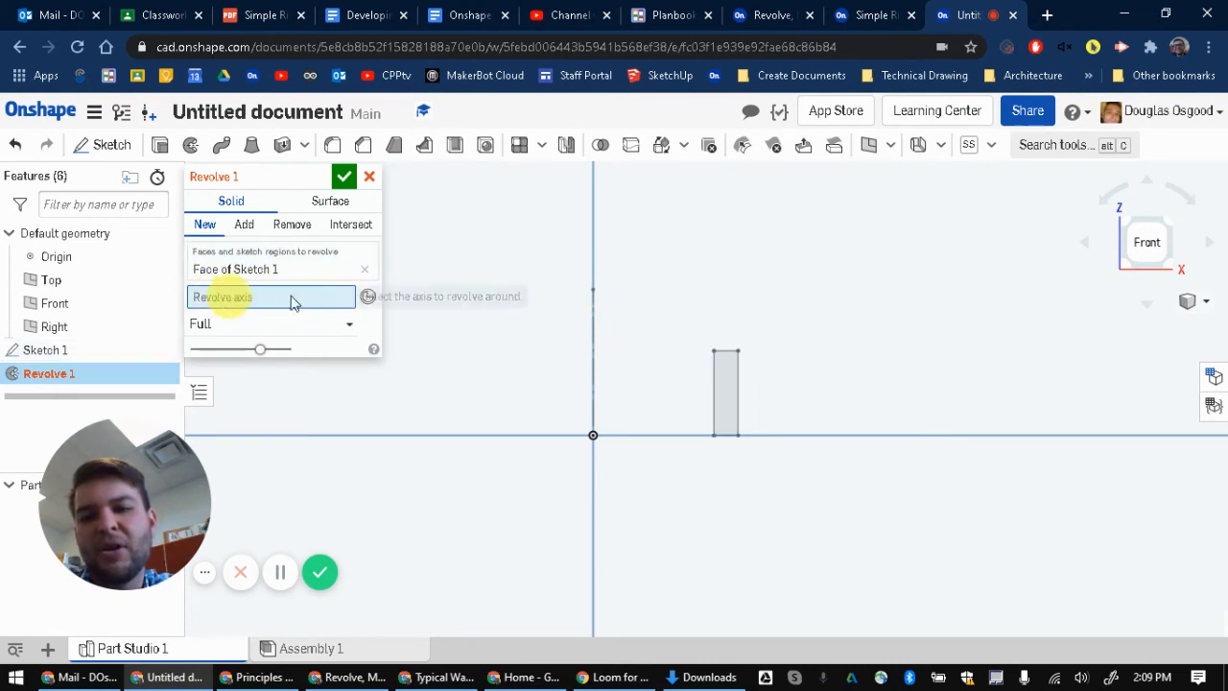
{"action": "left_click", "coordinate": [593, 347]}
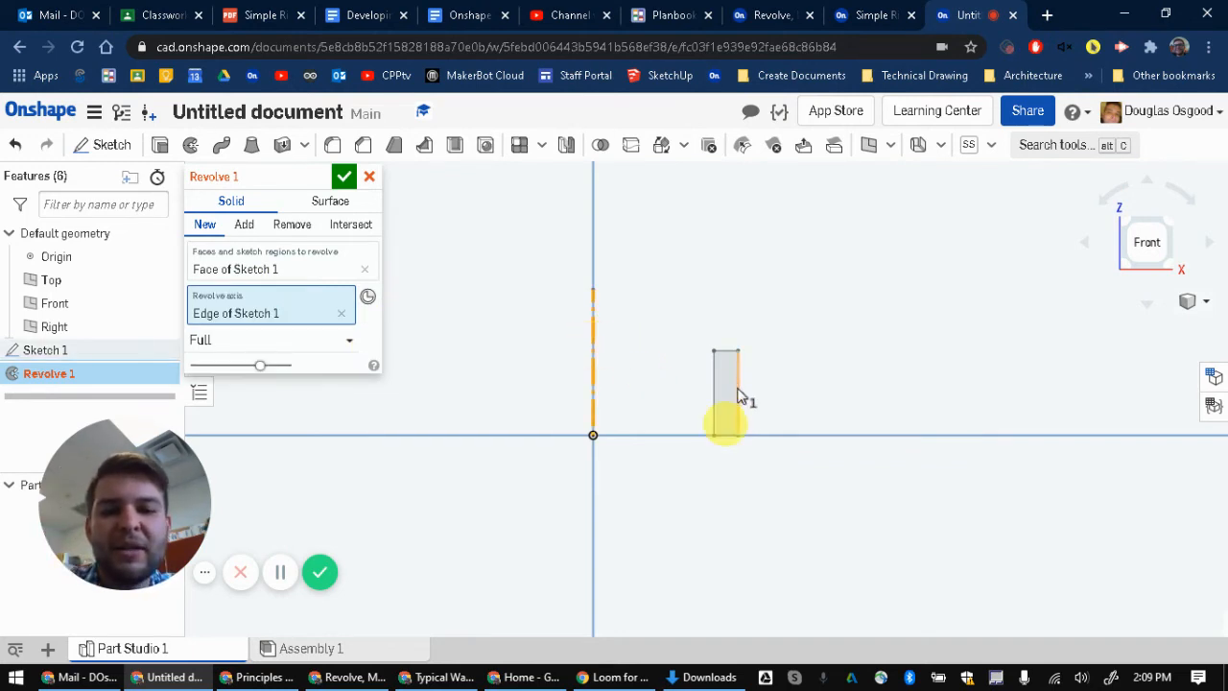
{"action": "right_click_drag", "start_coordinate": [993, 286], "coordinate": [953, 348]}
{"action": "scroll", "coordinate": [951, 348], "scroll_direction": "down", "scroll_amount": 5}
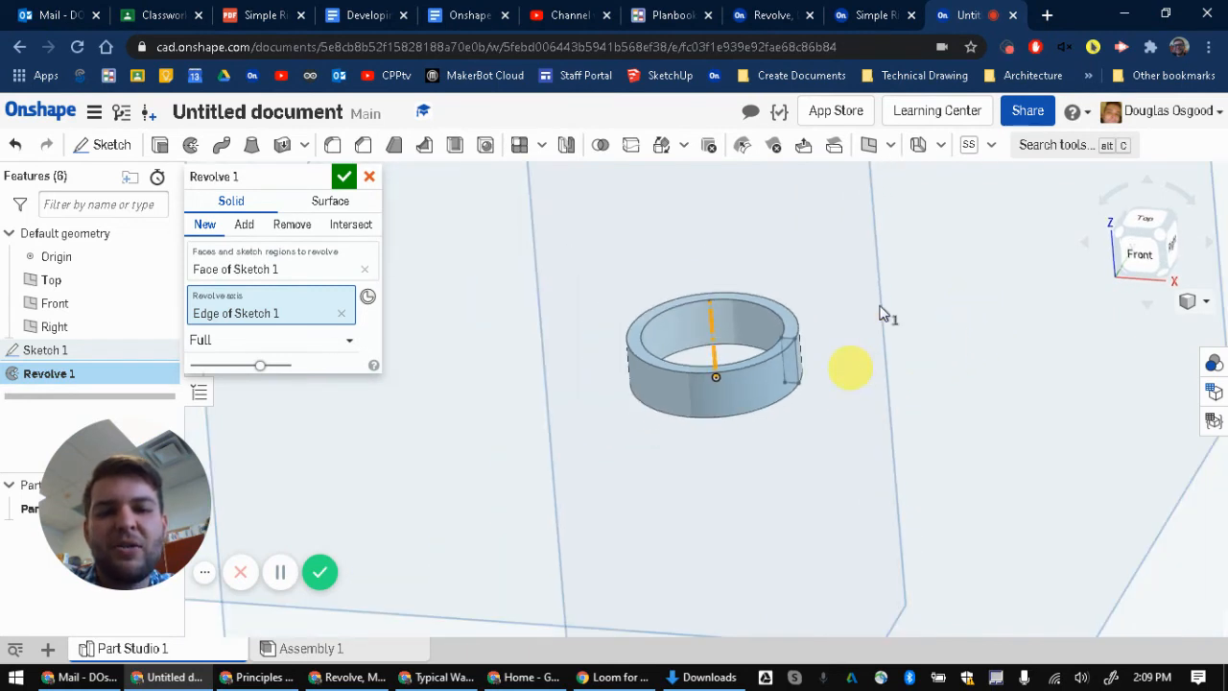
{"action": "left_click", "coordinate": [343, 175]}
{"action": "scroll", "coordinate": [904, 290], "scroll_direction": "up", "scroll_amount": 3}
{"action": "middle_click_drag", "start_coordinate": [904, 288], "coordinate": [912, 384]}
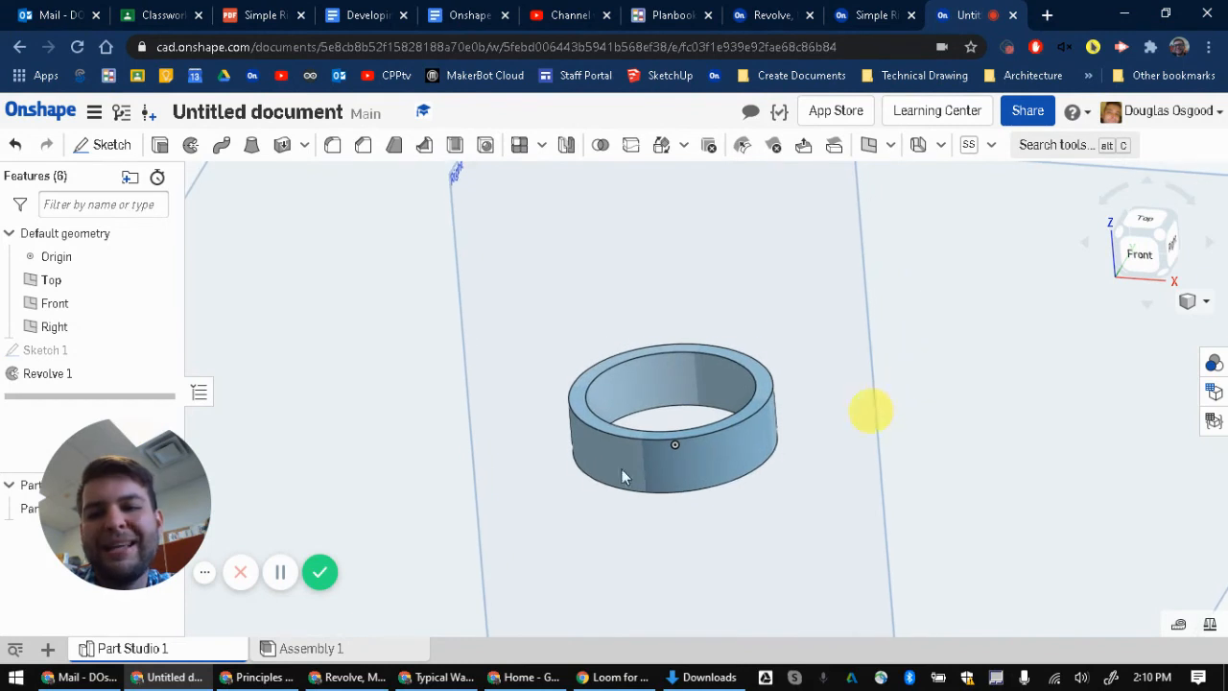
- Reopen Sketch 1 for editing and set the rectangle's height to 10 mm
{"action": "right_click", "coordinate": [60, 357]}
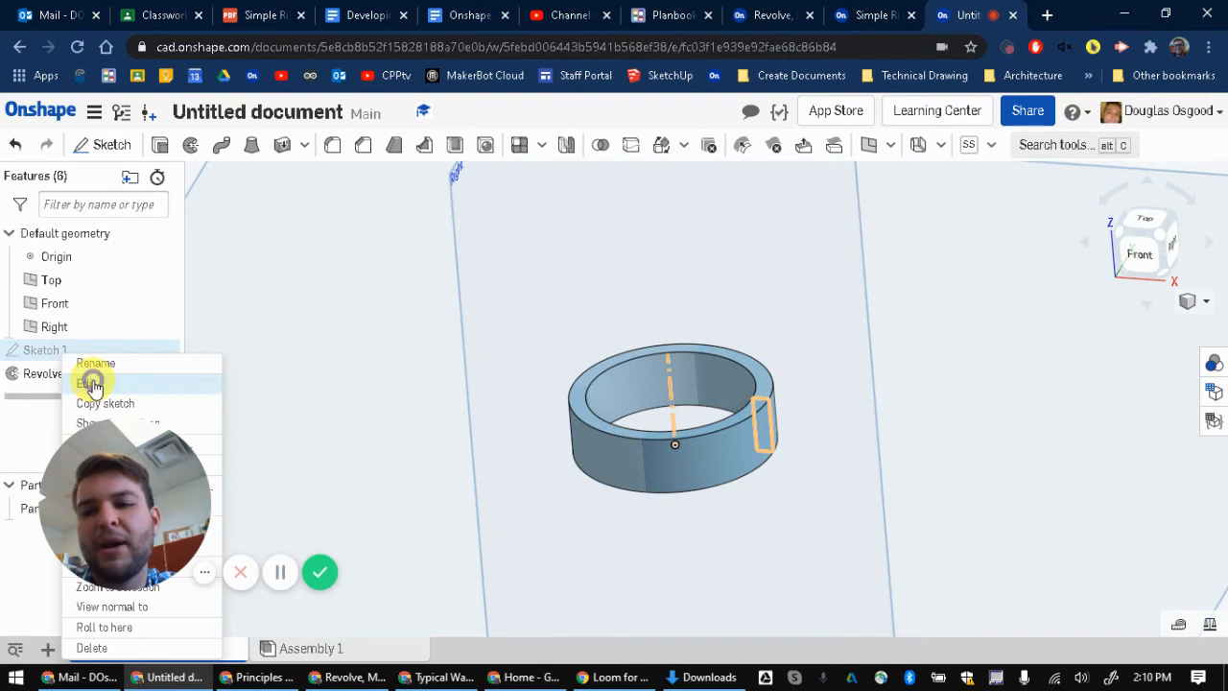
{"action": "left_click", "coordinate": [92, 385]}
{"action": "scroll", "coordinate": [864, 475], "scroll_direction": "up", "scroll_amount": 2}
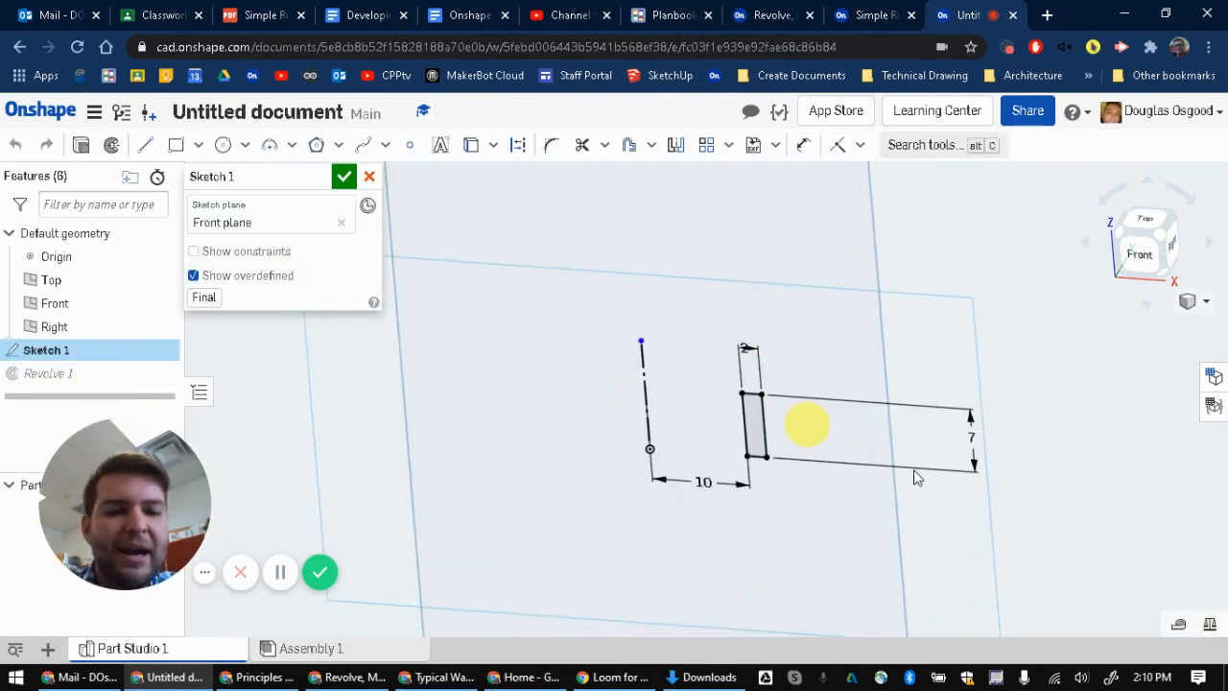
{"action": "left_click", "coordinate": [966, 439]}
{"action": "type", "text": "10"}
{"action": "key", "text": "Return"}
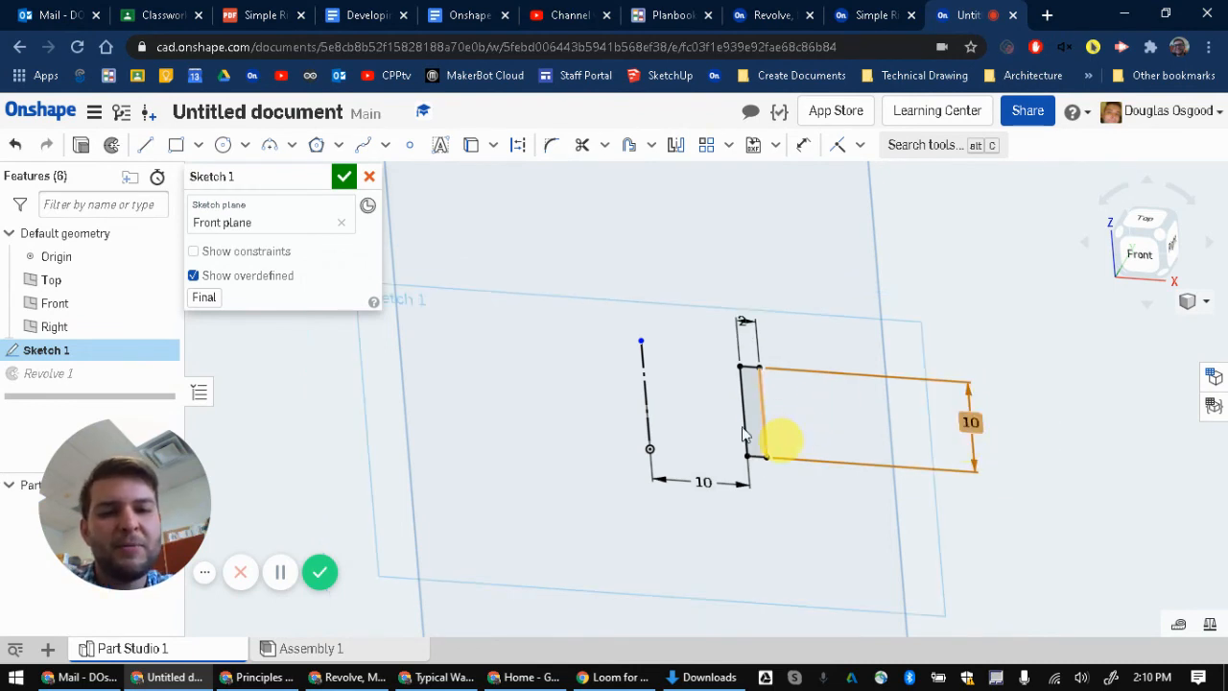
- Set the distance between the construction line and the rectangle to 12 mm and accept the sketch changes
{"action": "double_click", "coordinate": [709, 481]}
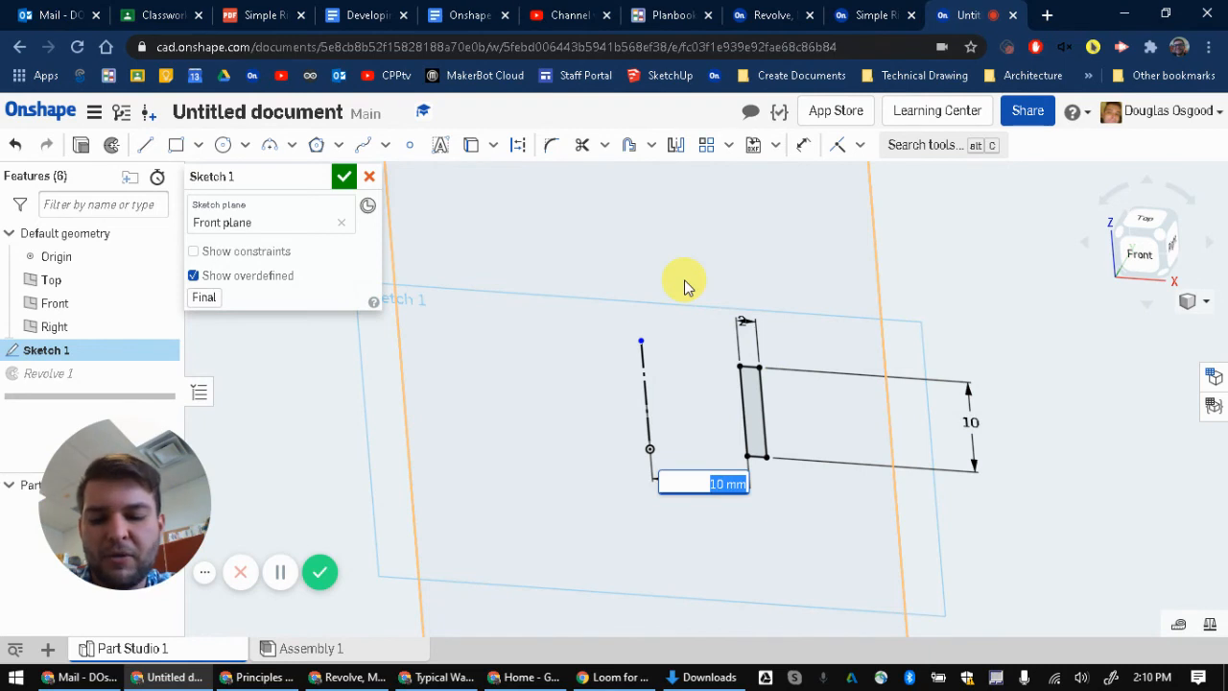
{"action": "type", "text": "12"}
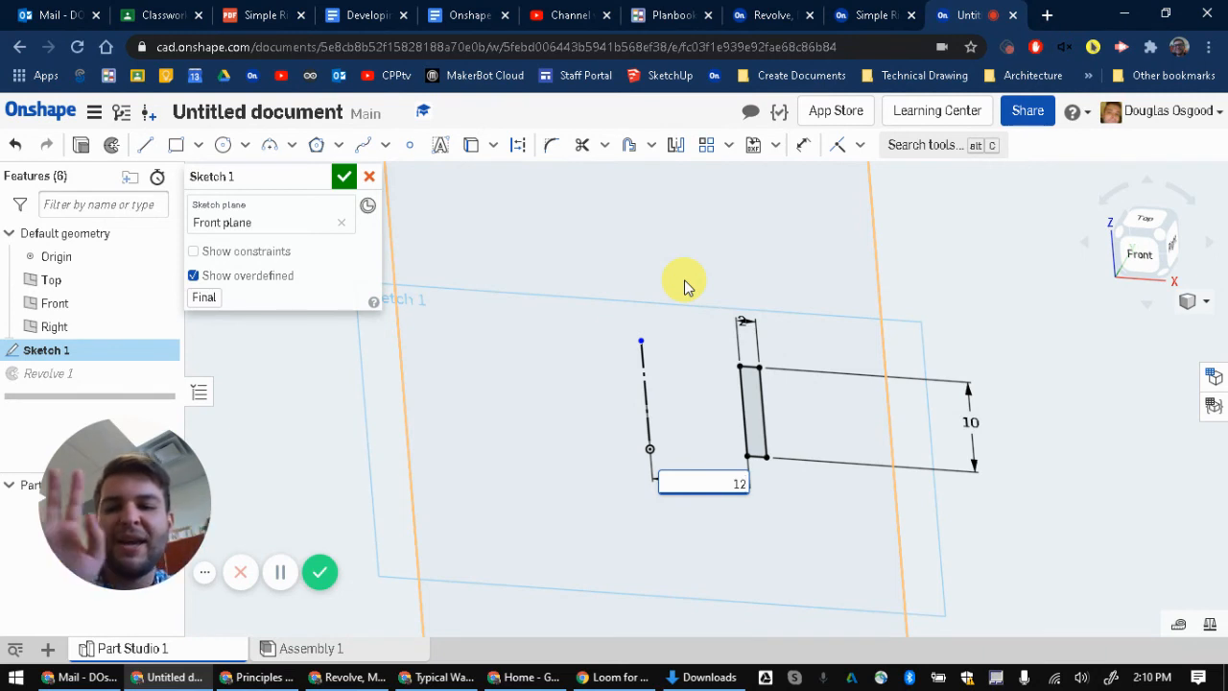
{"action": "key", "text": "Return"}
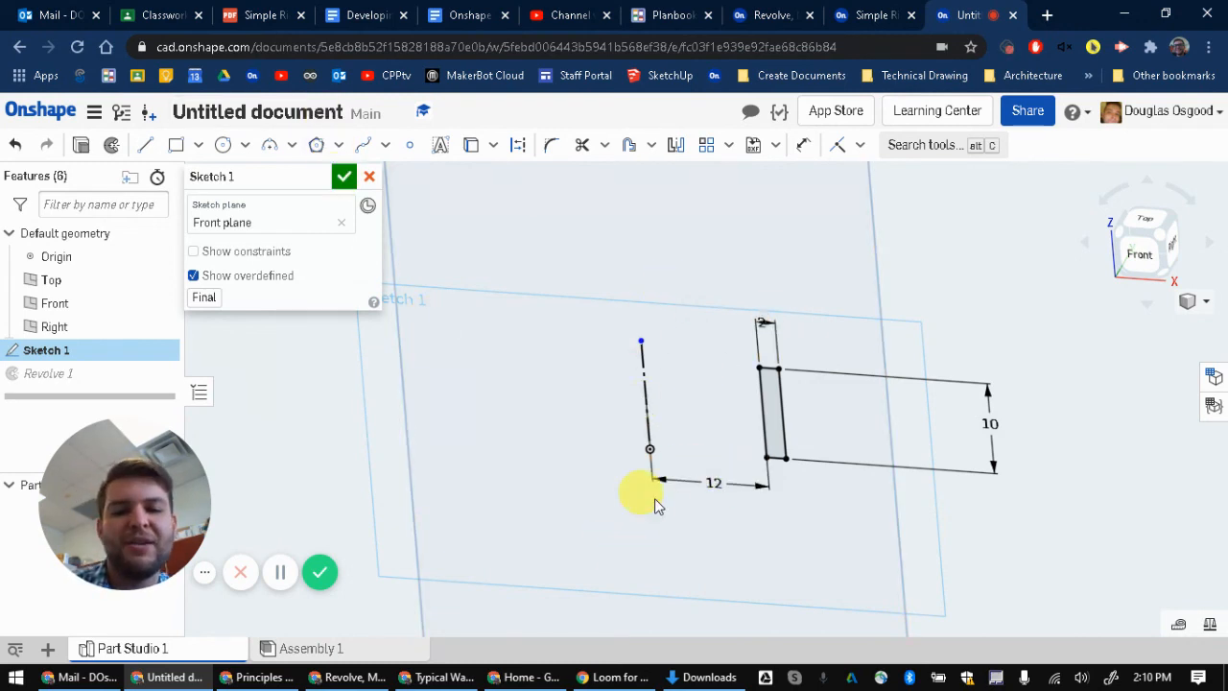
{"action": "left_click", "coordinate": [342, 177]}
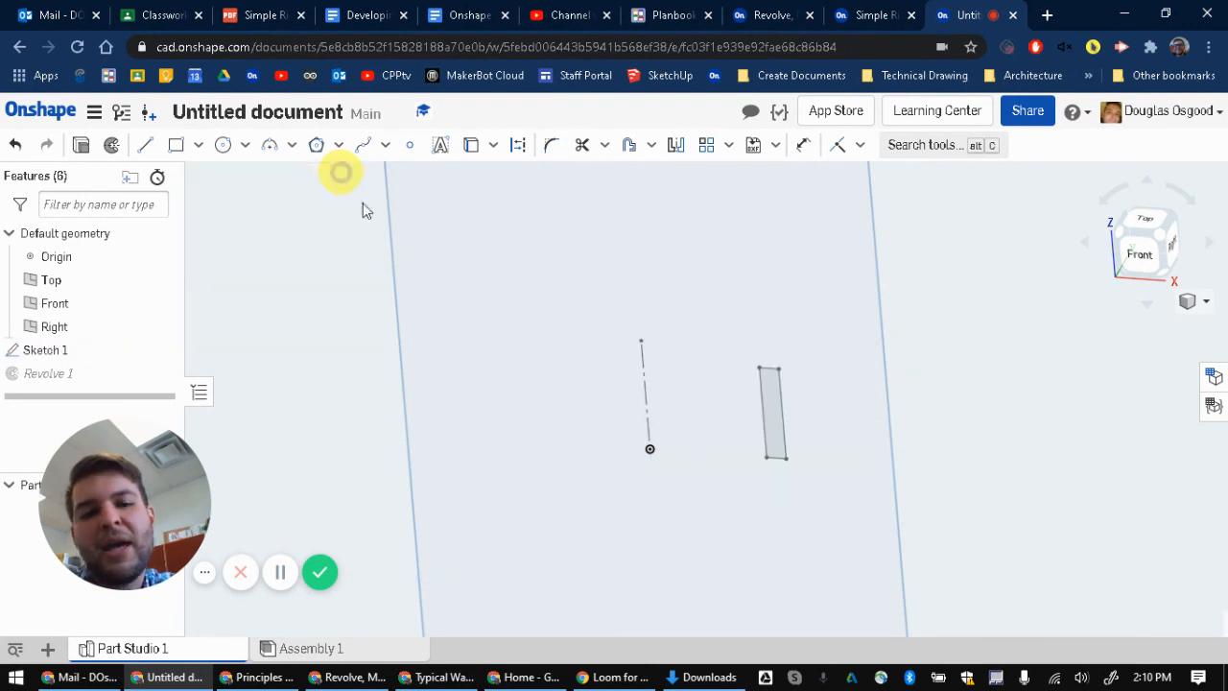